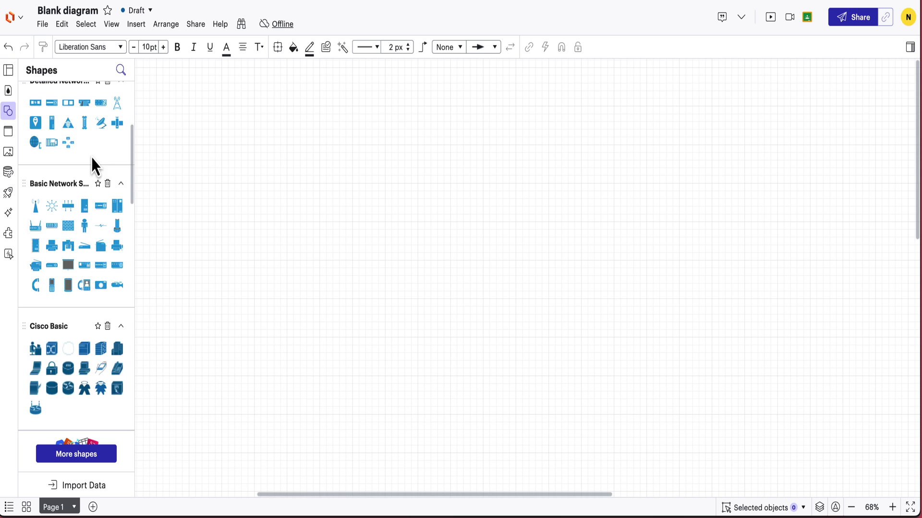
Browse the additional shape library sets, then close the browser without changes
scroll(91, 157, up, 4)
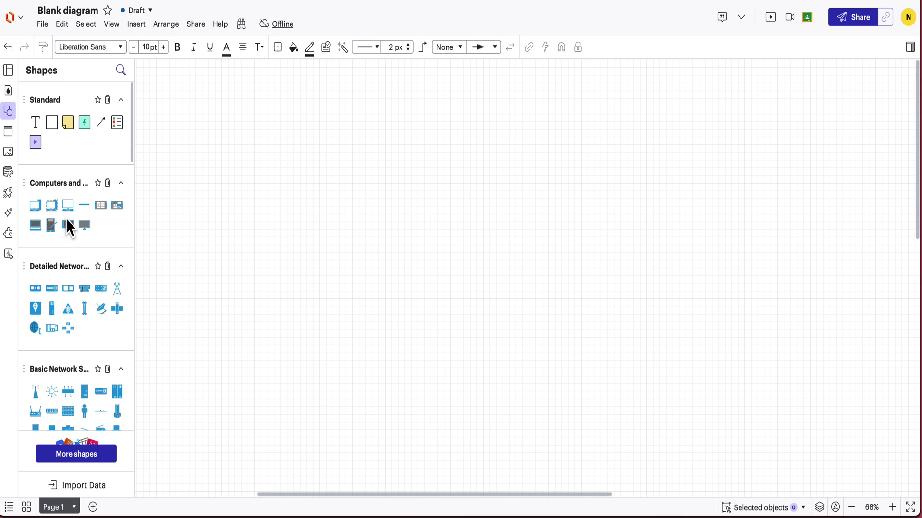
scroll(76, 181, down, 6)
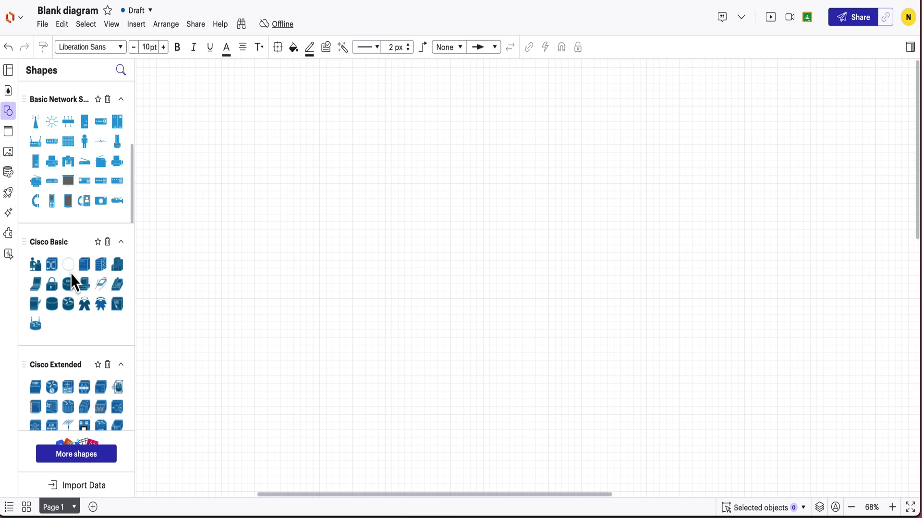
click(80, 456)
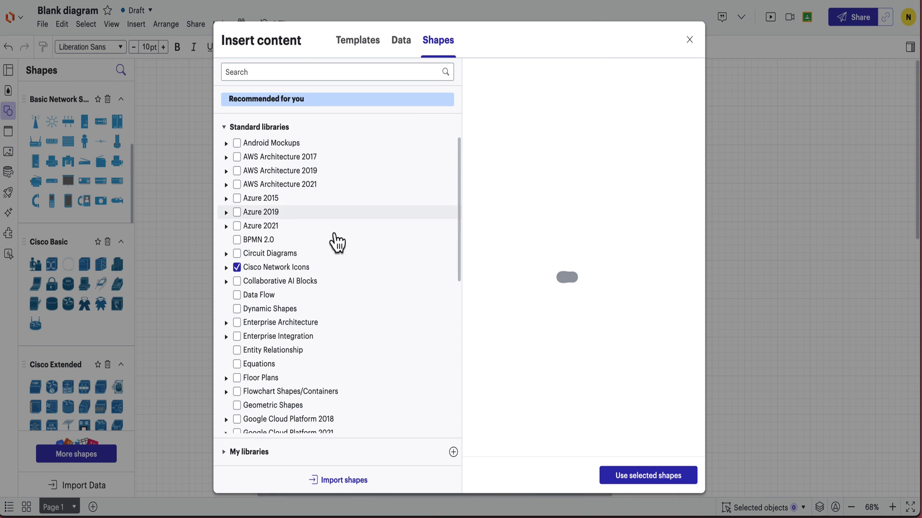
drag(459, 213, 457, 347)
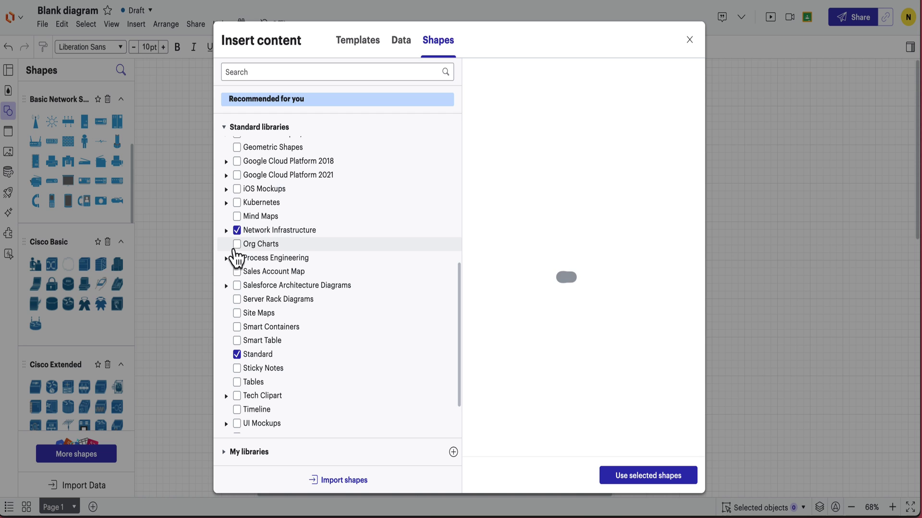
click(691, 38)
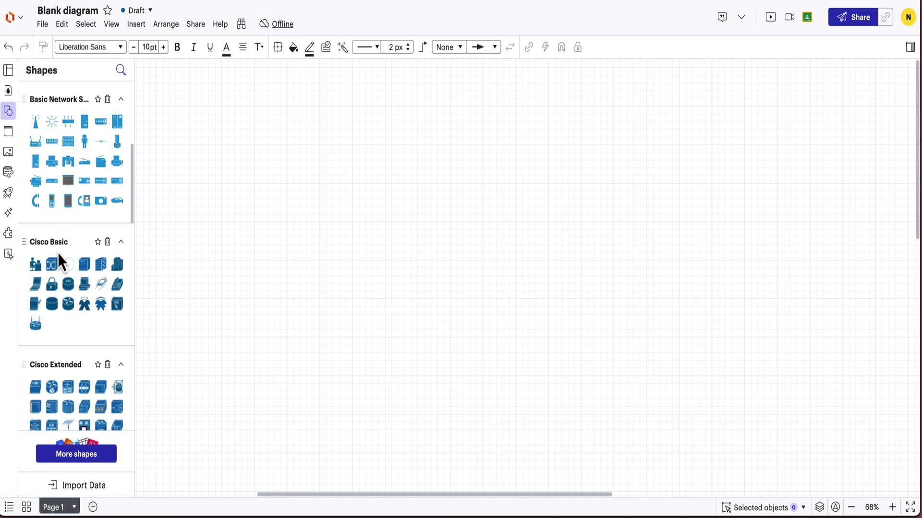
Place the Cisco Basic cloud near the top centre and a Switch directly below it
mouse_move(68, 264)
drag(69, 264, 552, 271)
drag(68, 263, 509, 131)
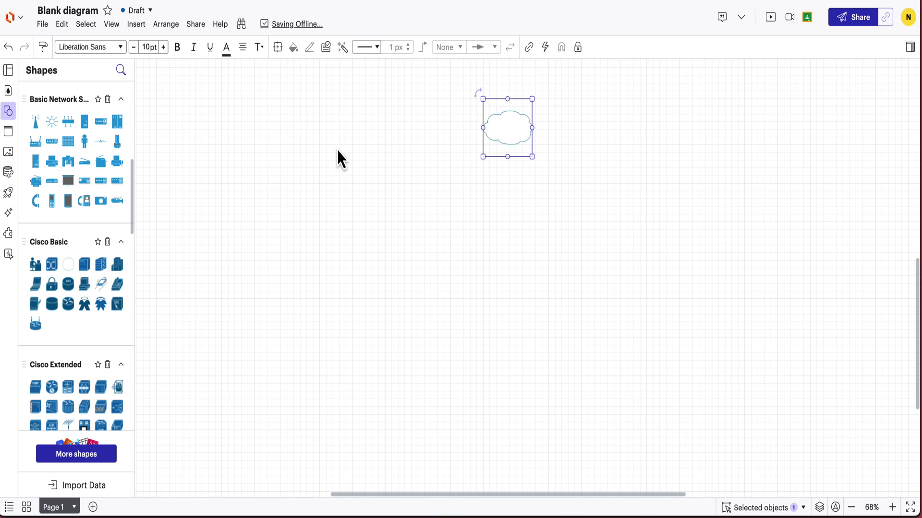
drag(51, 141, 560, 282)
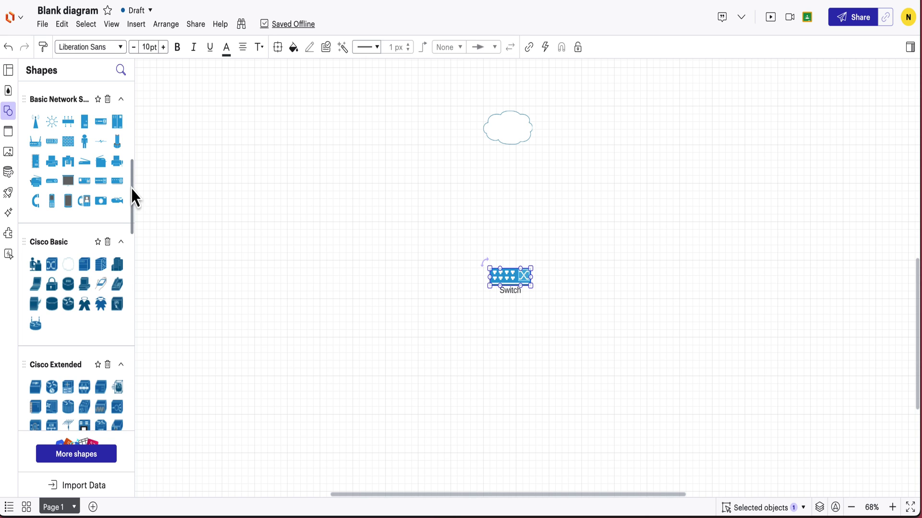
Add PC shapes below the Switch, shrink them, and line them up in an even row
scroll(132, 188, up, 5)
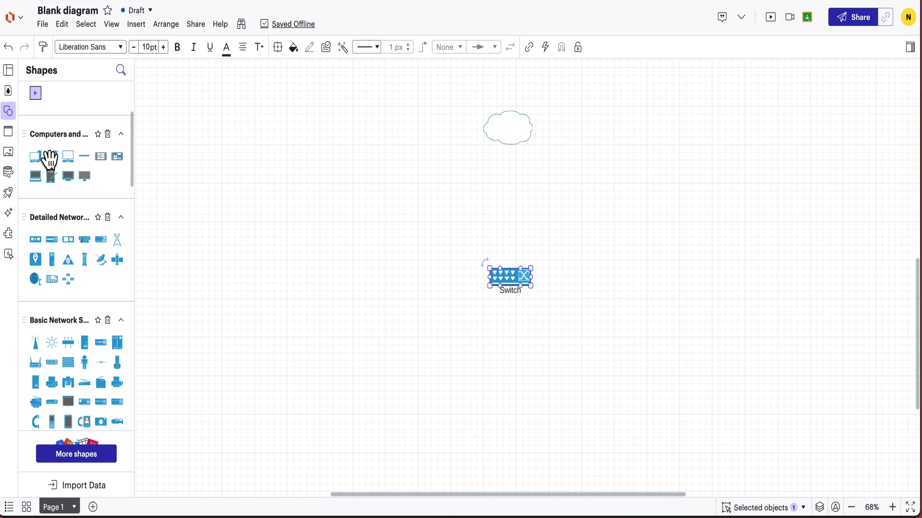
drag(35, 156, 365, 387)
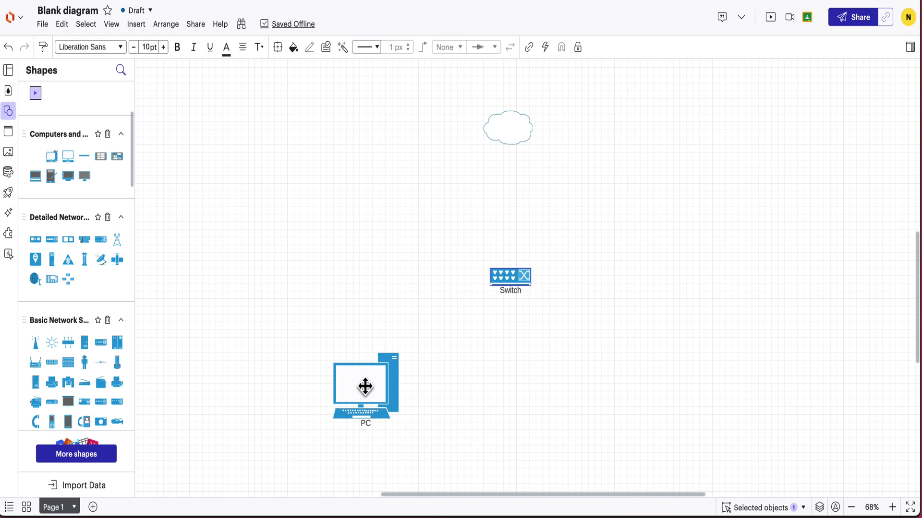
drag(397, 417, 469, 373)
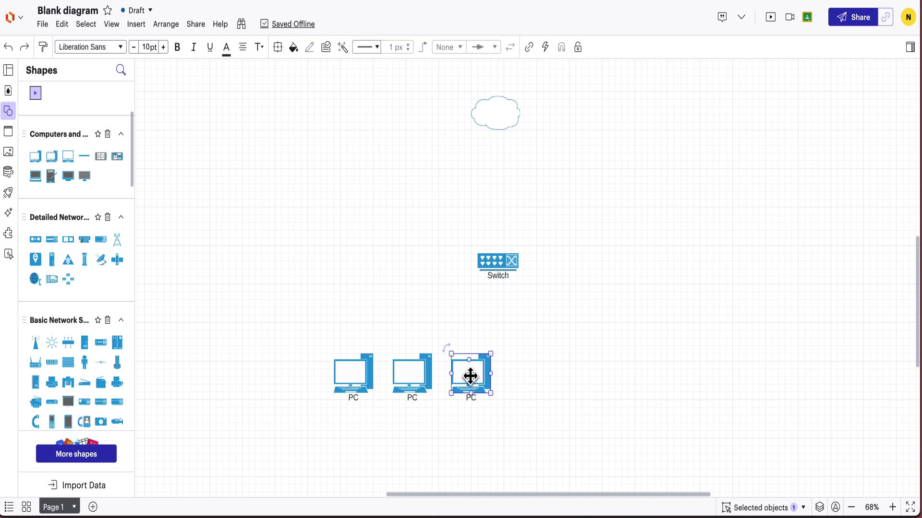
drag(467, 376, 530, 372)
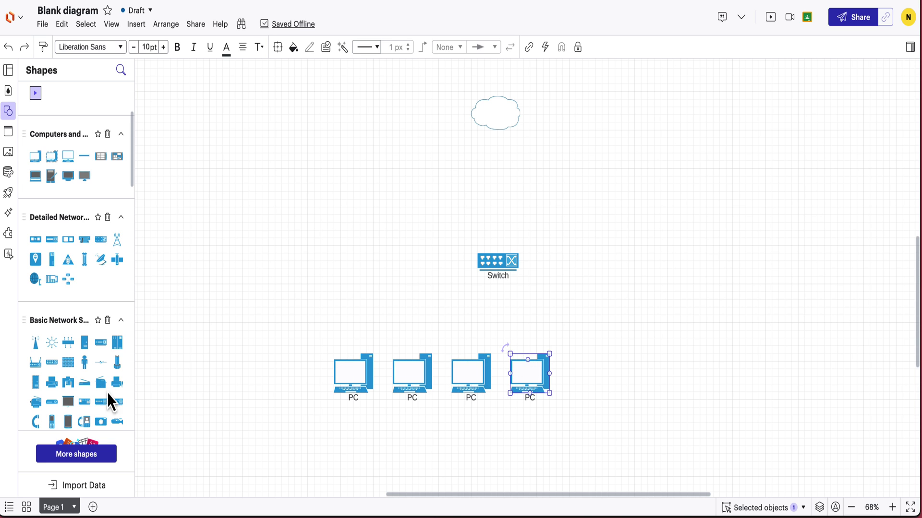
Drop a Server shape right of the Switch and a Printer shape beneath the Server
mouse_move(117, 369)
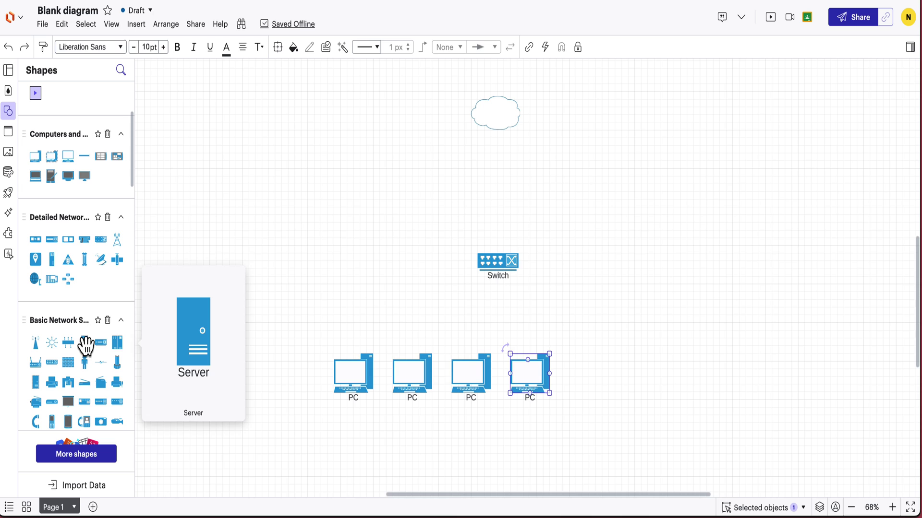
drag(85, 344, 652, 256)
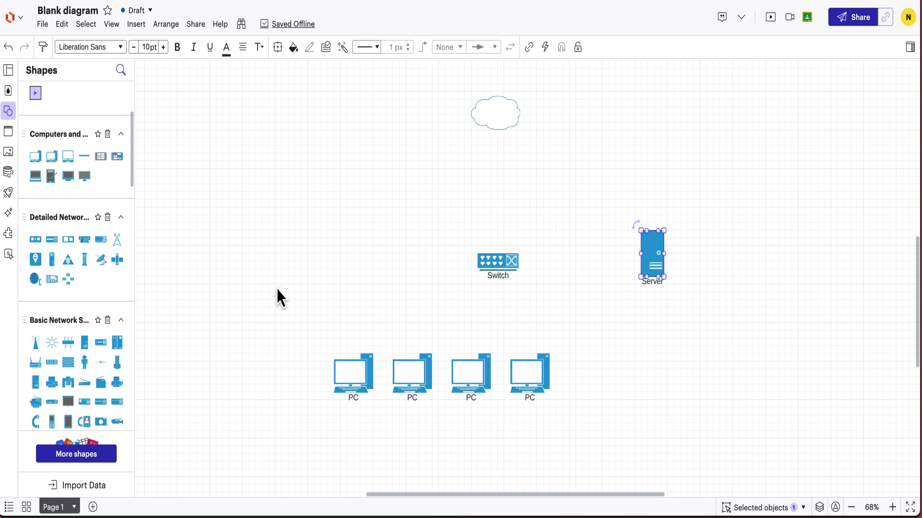
mouse_move(102, 387)
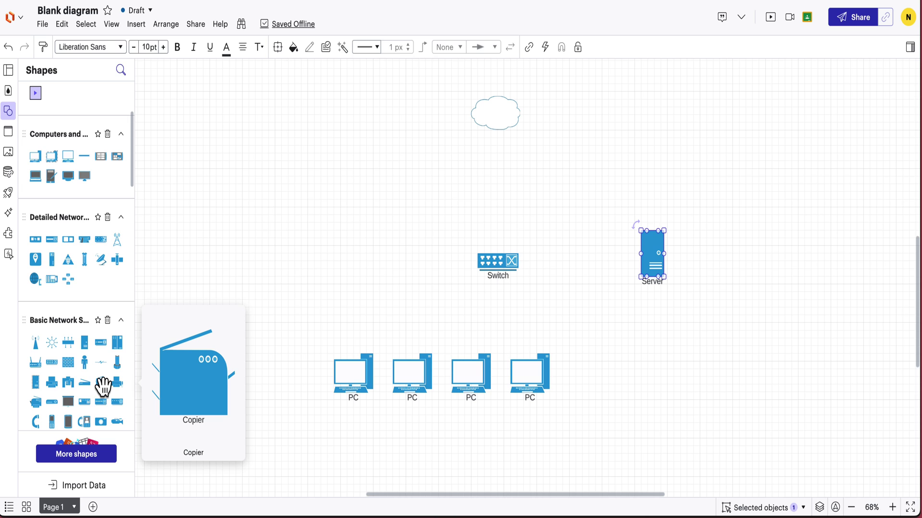
mouse_move(34, 403)
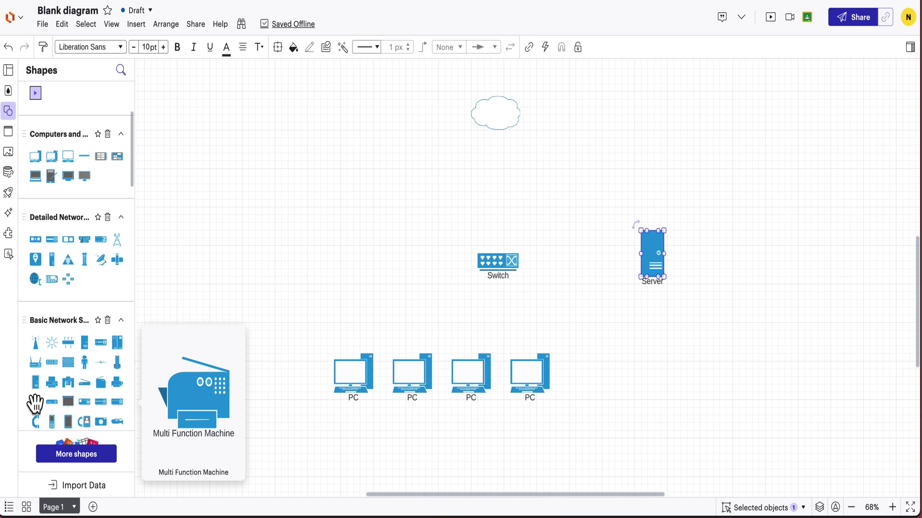
drag(35, 403, 639, 366)
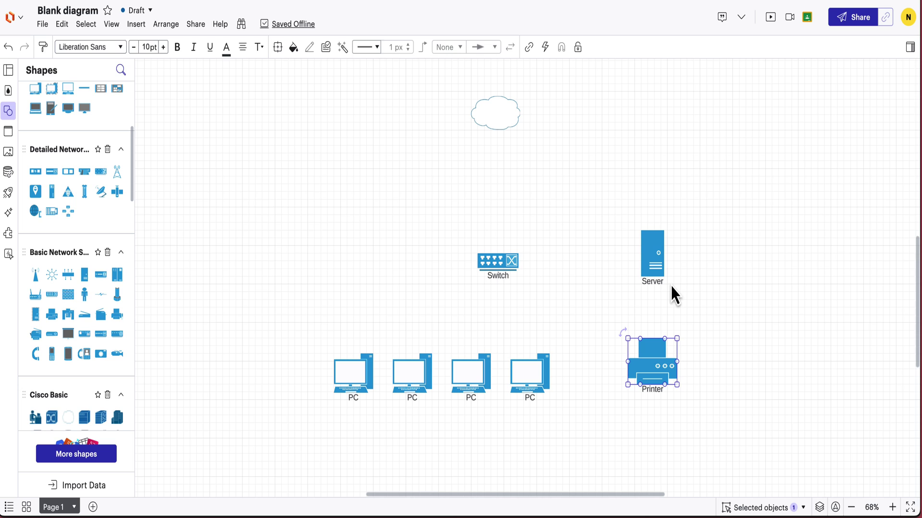
Replace the switch's 'Switch' label with 'Switch01' and move it above the switch icon
click(498, 278)
double_click(502, 283)
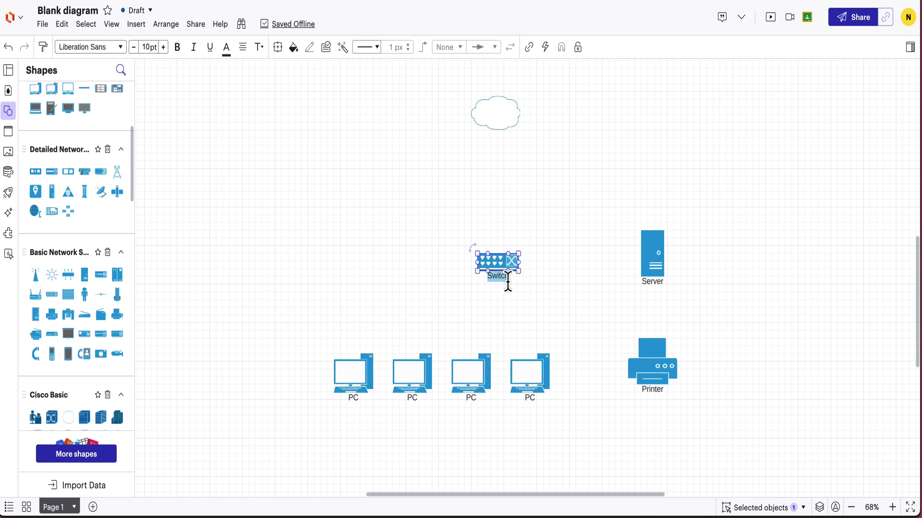
key(BackSpace)
click(500, 294)
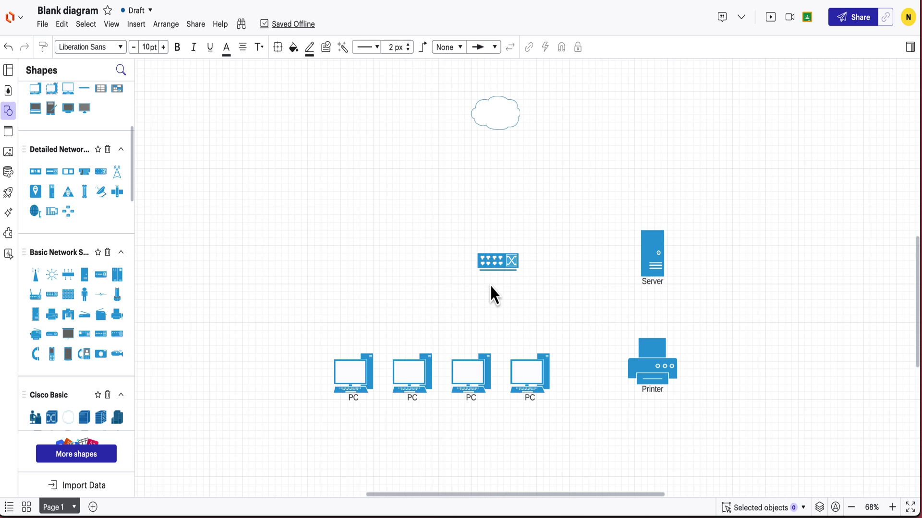
double_click(493, 285)
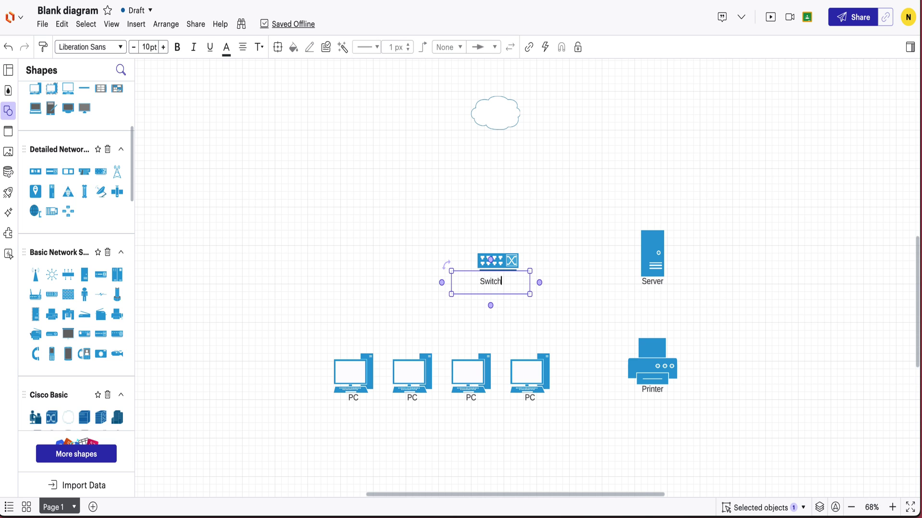
click(568, 245)
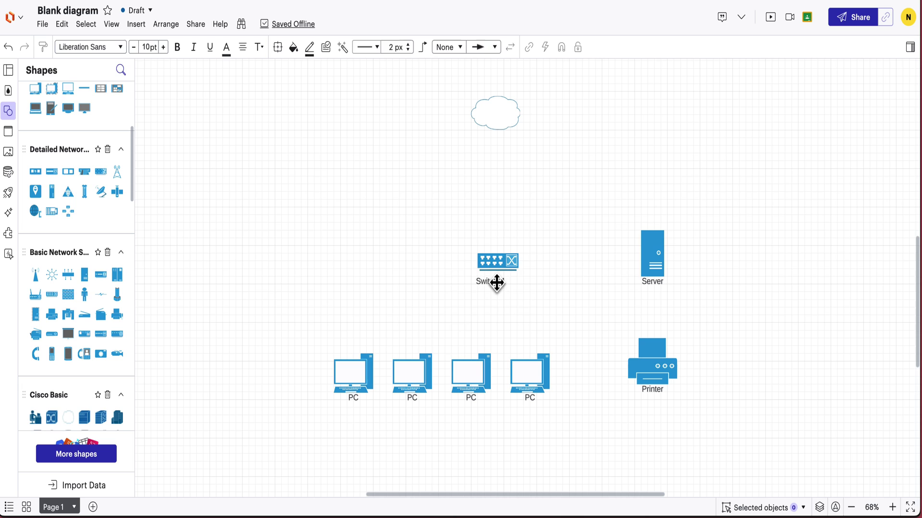
drag(497, 281, 499, 241)
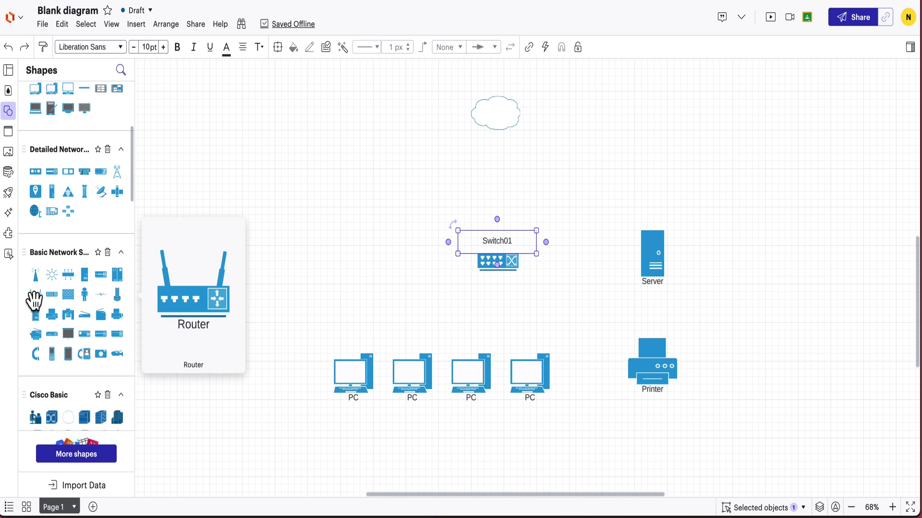
Add a Router above Switch01 and label the cloud 'Internet'
drag(32, 298, 494, 184)
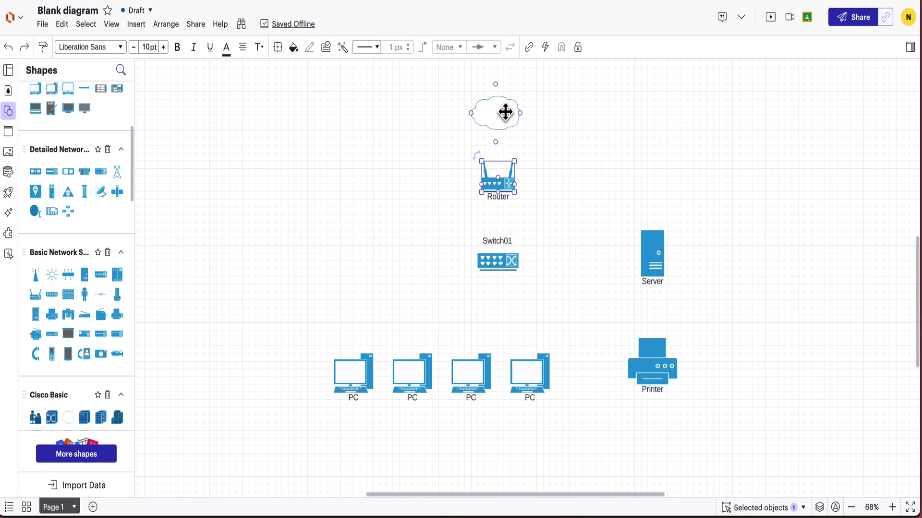
click(501, 111)
text(In)
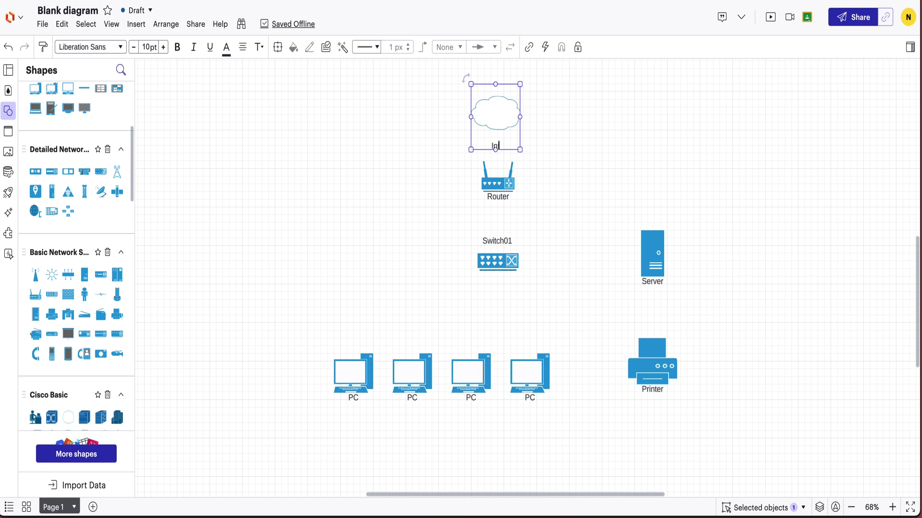
text(ternet)
click(568, 150)
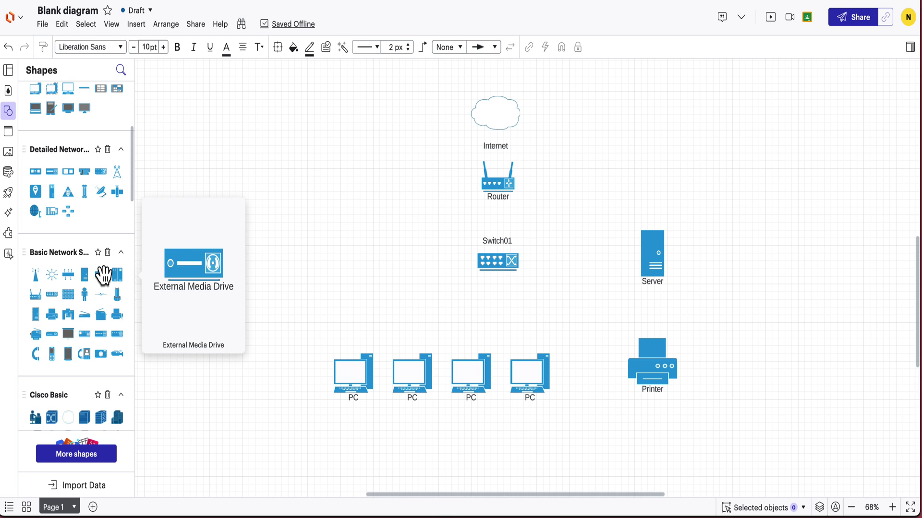
mouse_move(117, 274)
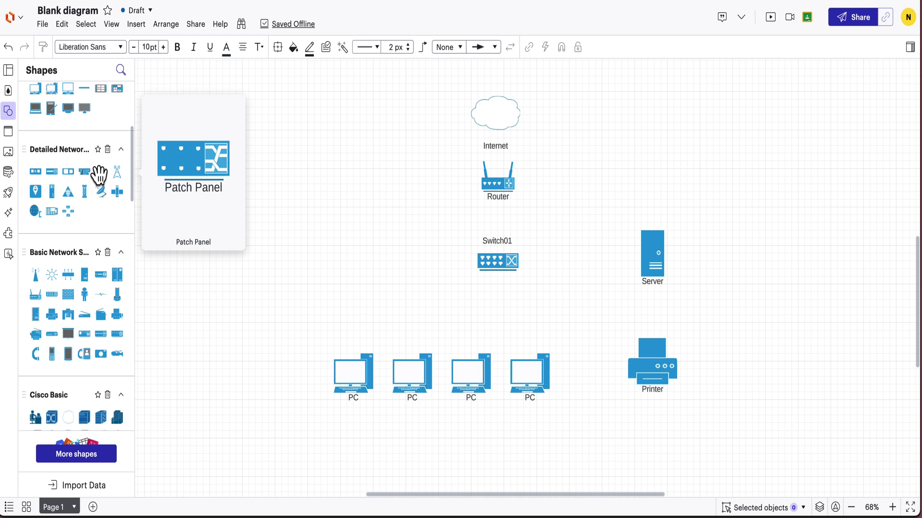
mouse_move(68, 177)
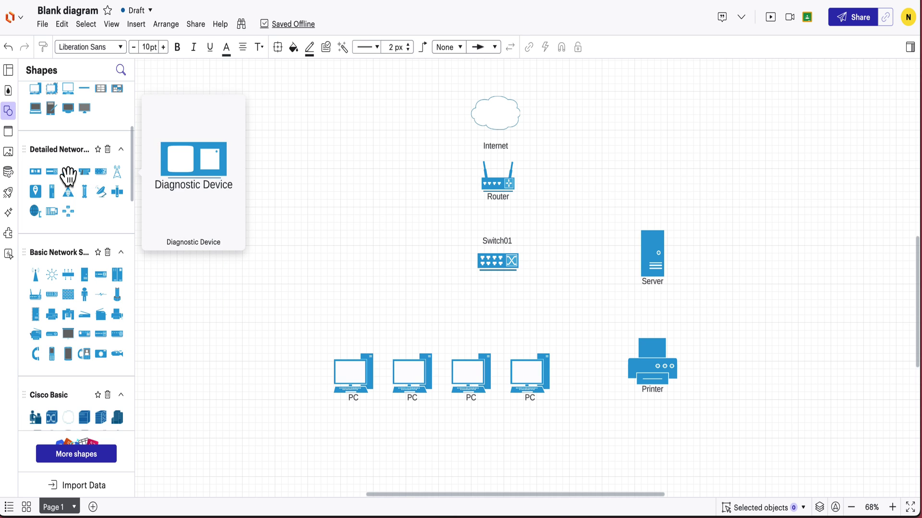
Shrink the 'Router01/Modem/Gateway' label to 6pt and position it right of the router icon
double_click(499, 197)
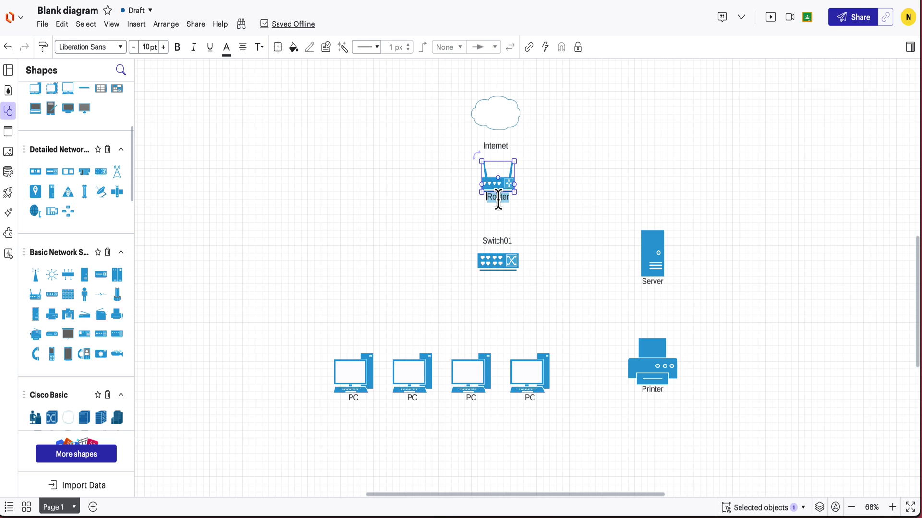
key(BackSpace)
click(532, 198)
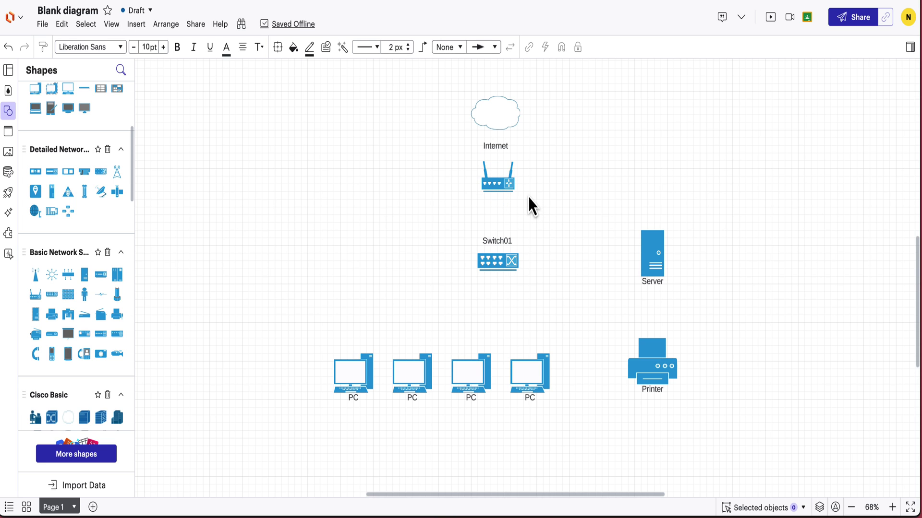
drag(535, 197, 448, 186)
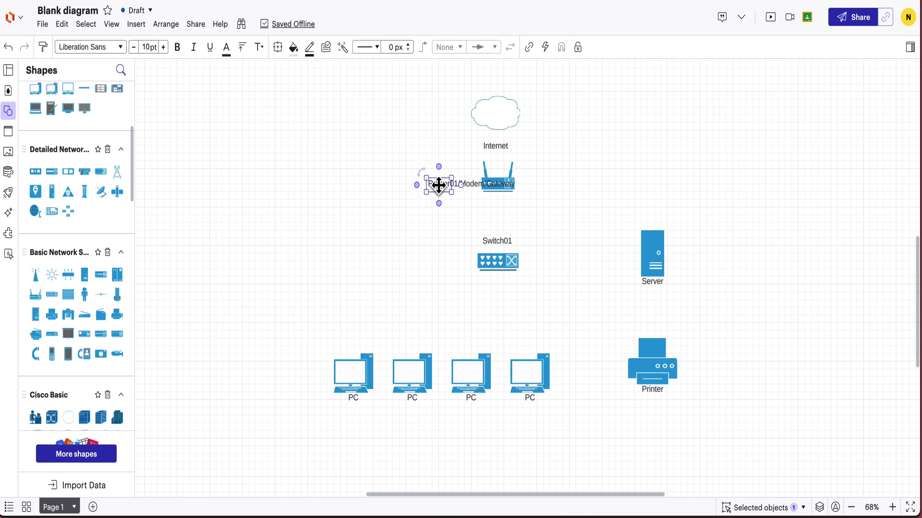
drag(438, 185, 394, 184)
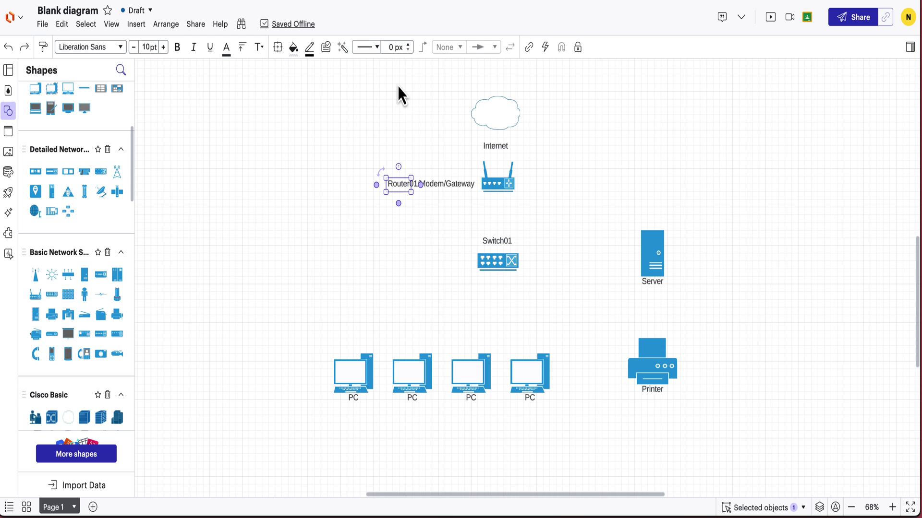
click(134, 47)
click(133, 47)
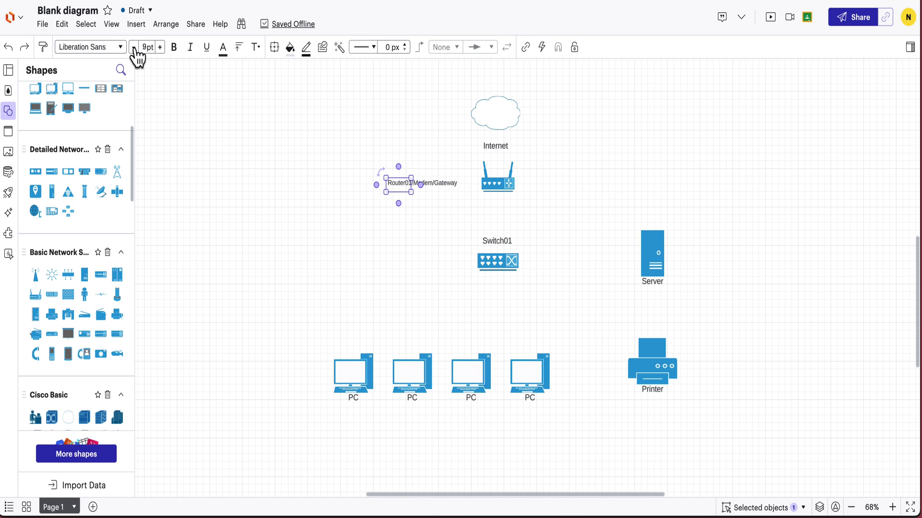
click(134, 47)
drag(397, 183, 528, 183)
click(577, 141)
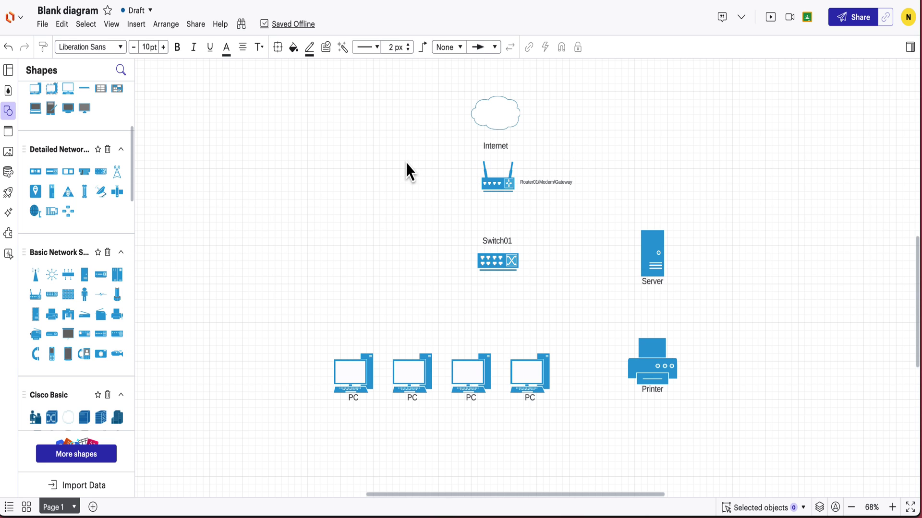
Set the default line style to Curved with arrowheads on both start and end
click(424, 48)
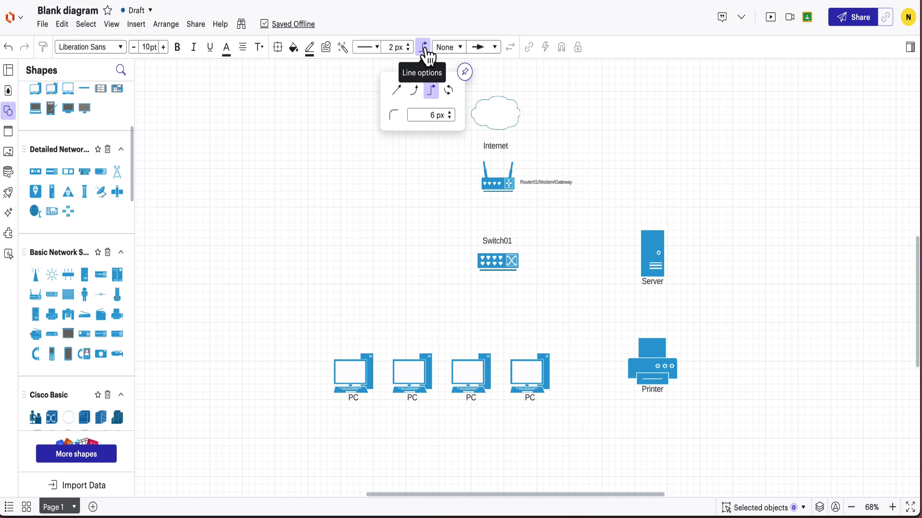
click(416, 94)
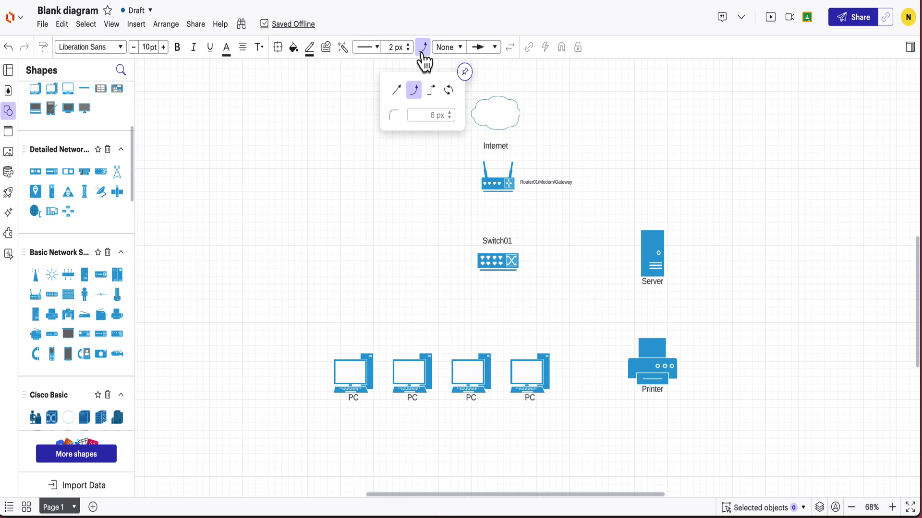
click(460, 50)
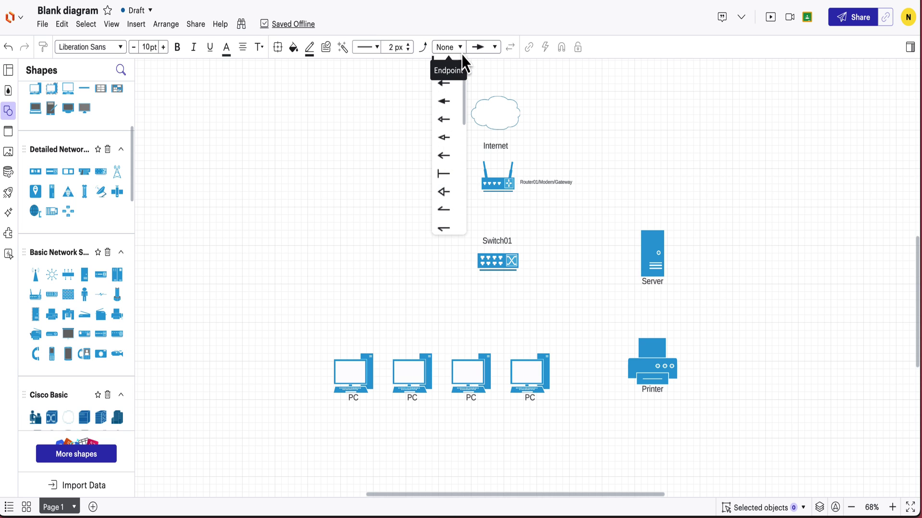
click(454, 67)
click(492, 53)
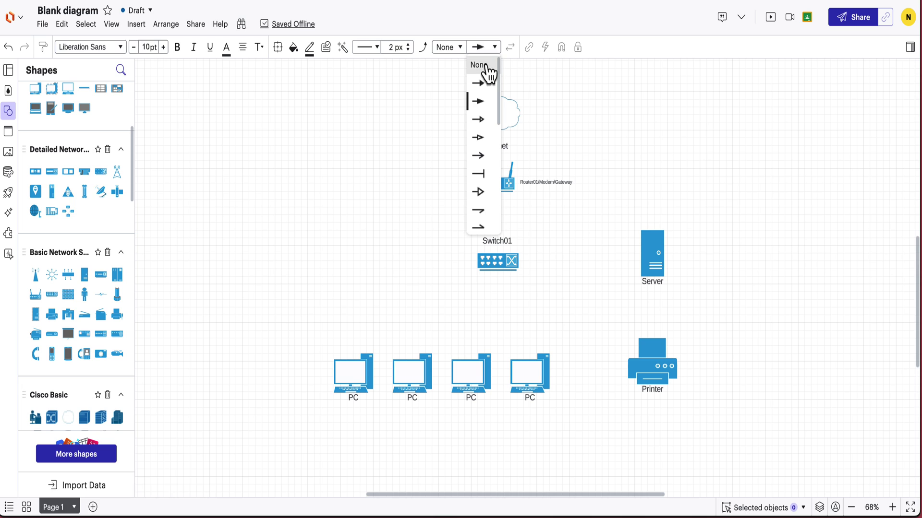
click(486, 64)
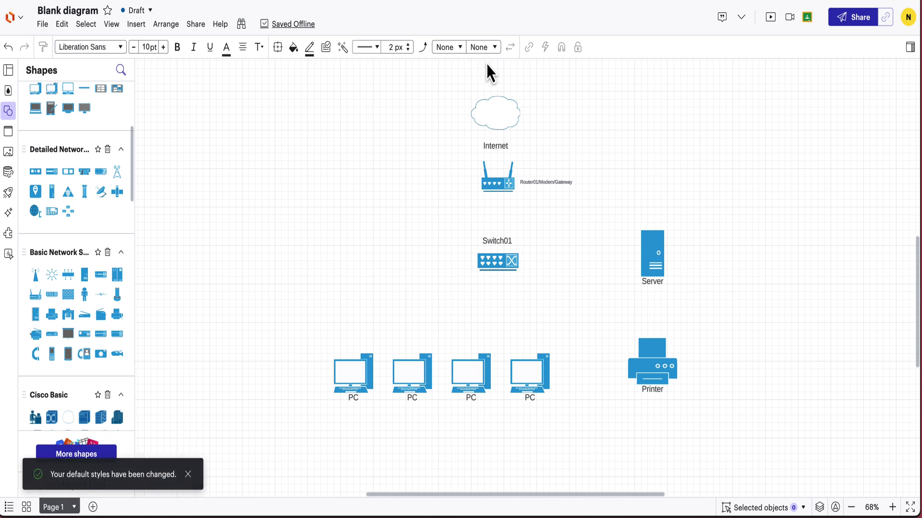
click(459, 49)
click(444, 100)
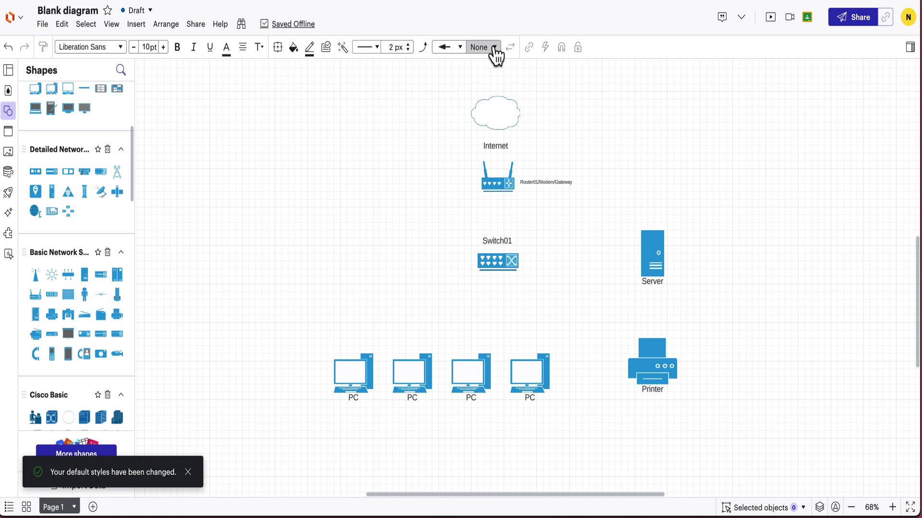
click(494, 48)
click(484, 99)
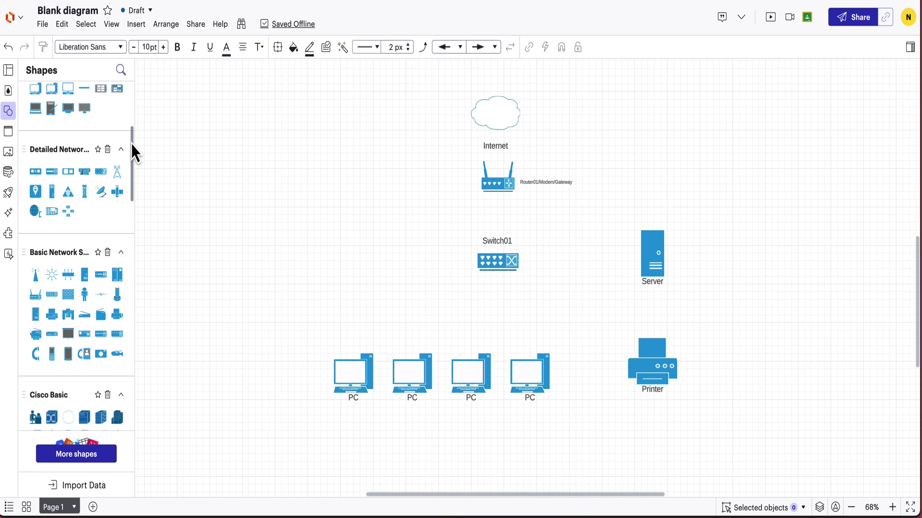
drag(131, 143, 131, 96)
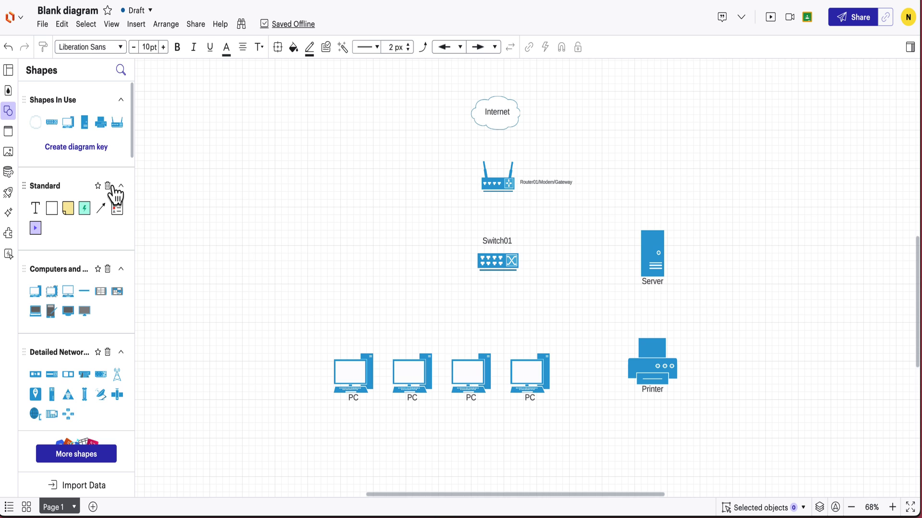
Connect the Internet cloud to the router with a line without arrowheads, aligning both shapes
click(100, 209)
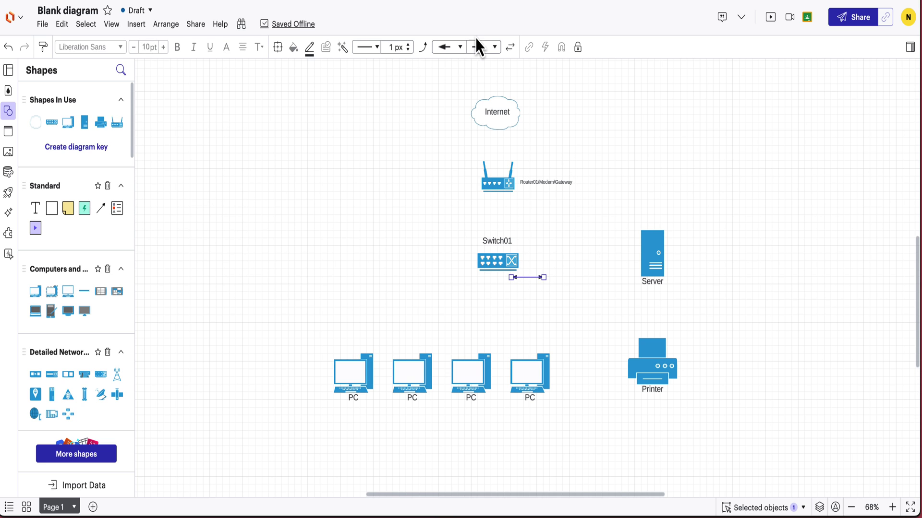
click(460, 47)
click(451, 66)
click(494, 47)
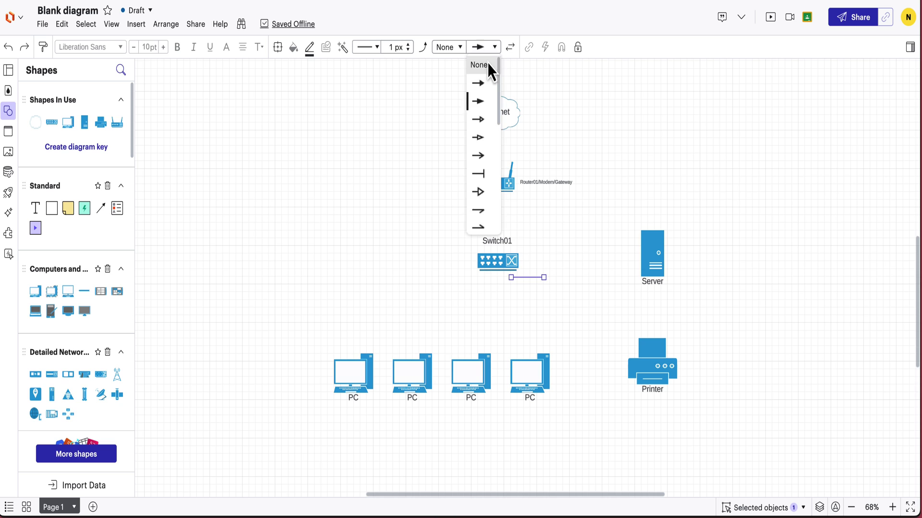
click(488, 65)
drag(543, 277, 496, 139)
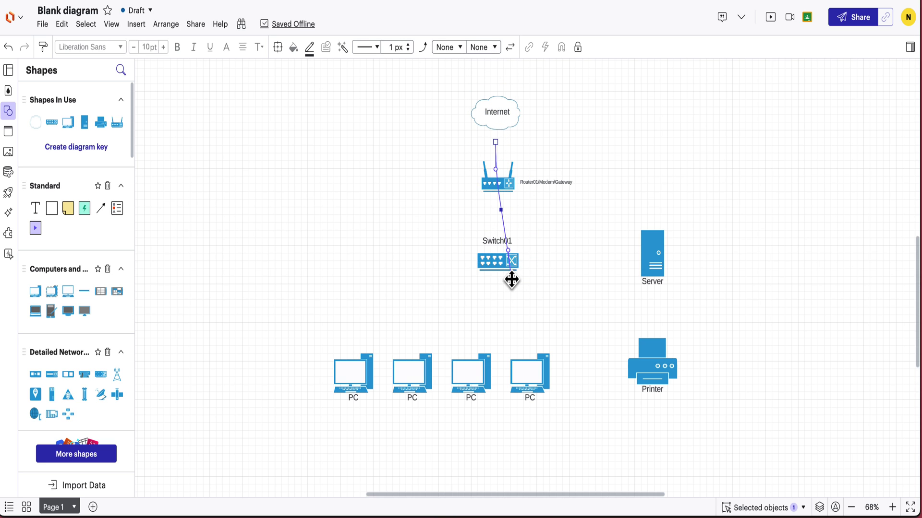
drag(512, 279, 499, 175)
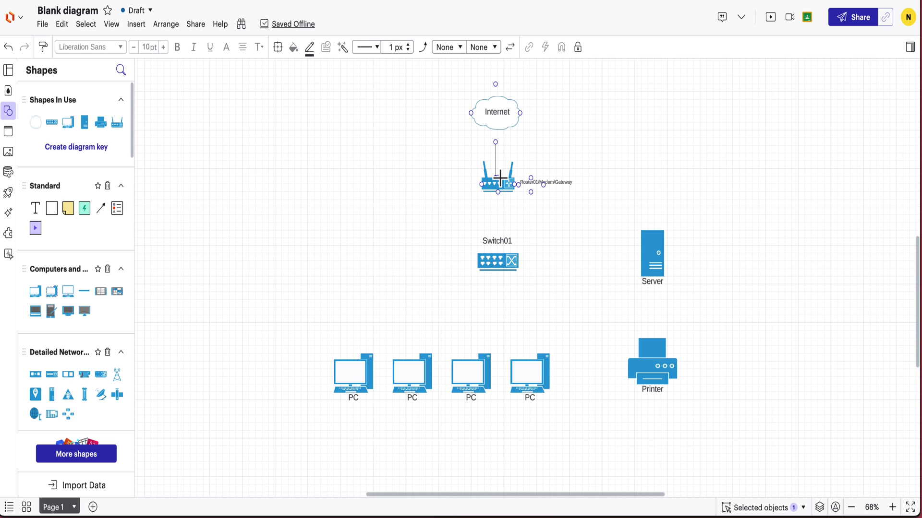
click(548, 148)
mouse_move(499, 178)
mouse_down()
mouse_move(499, 190)
mouse_move(495, 173)
mouse_up()
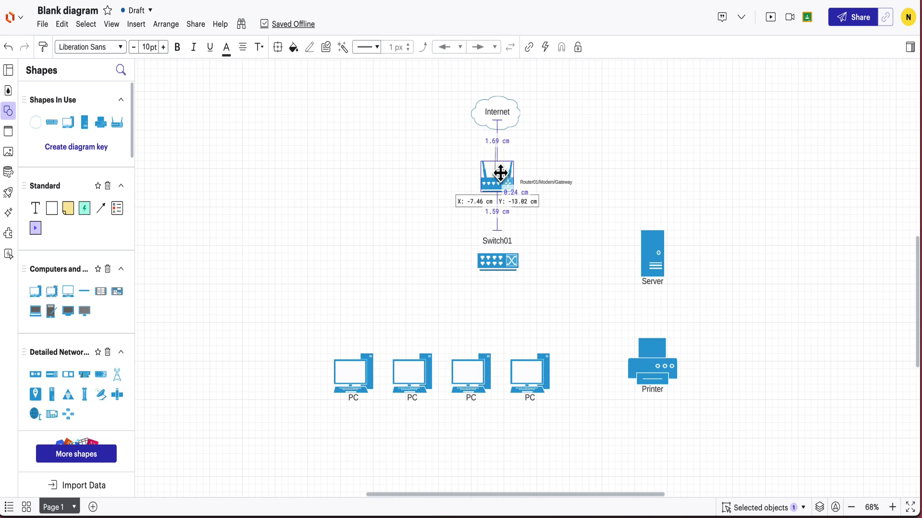
drag(502, 103, 507, 131)
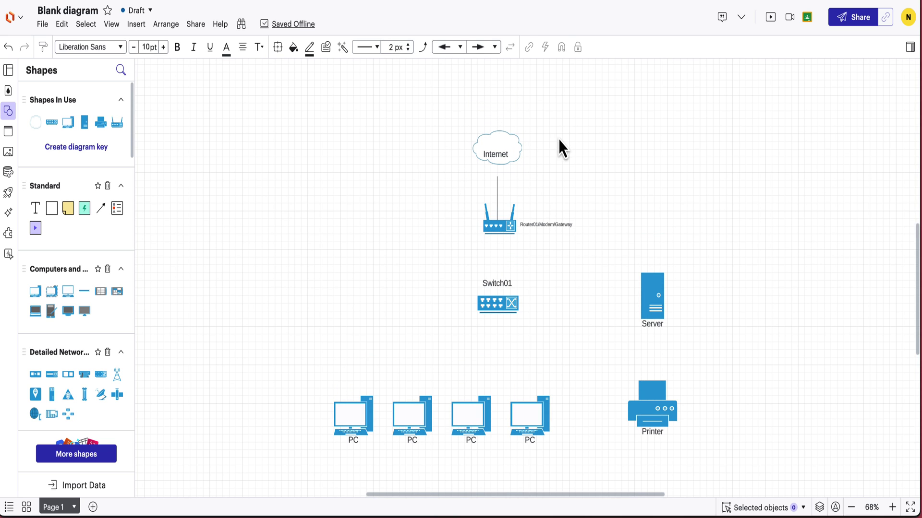
Duplicate that connector to link the router down to Switch01, then move the Switch01 label aside
click(497, 192)
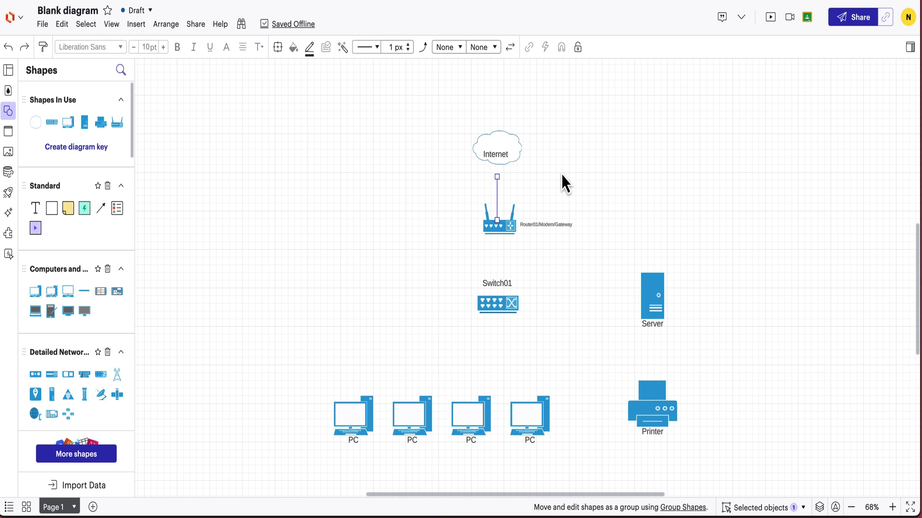
key(ctrl+v)
drag(561, 174, 499, 235)
drag(561, 193, 496, 294)
click(488, 294)
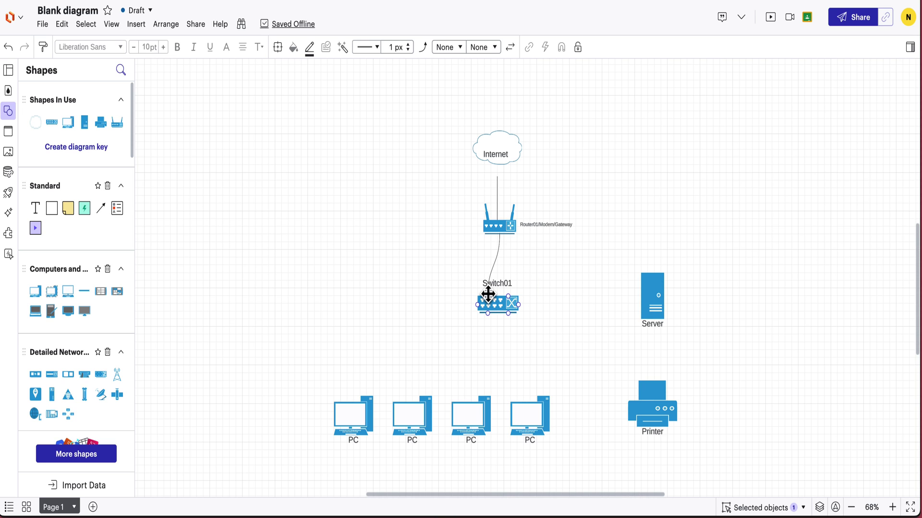
click(520, 277)
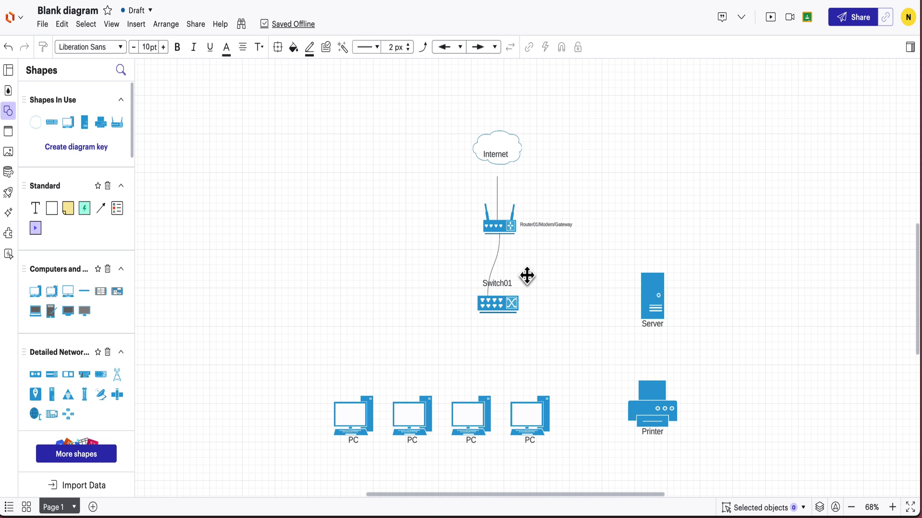
drag(502, 283, 528, 284)
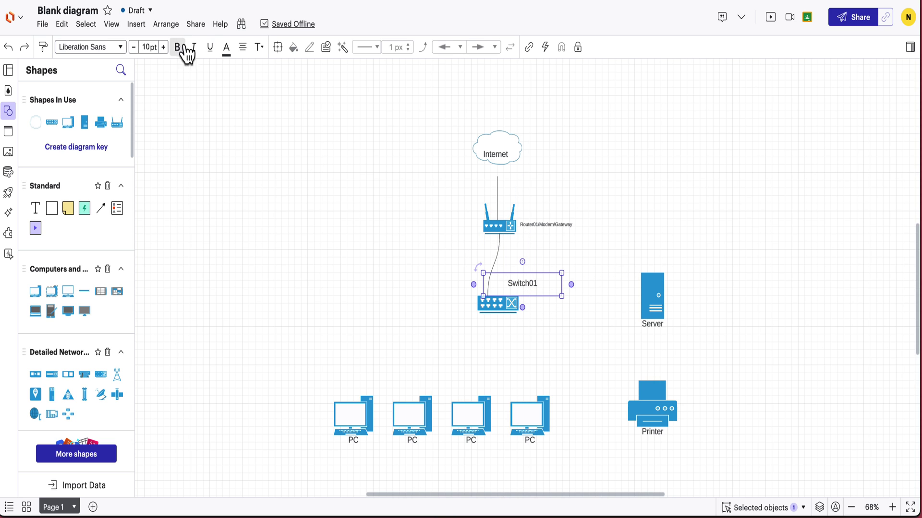
Reduce the Switch01 label's font size two steps and place it beside the switch
click(134, 47)
click(134, 47)
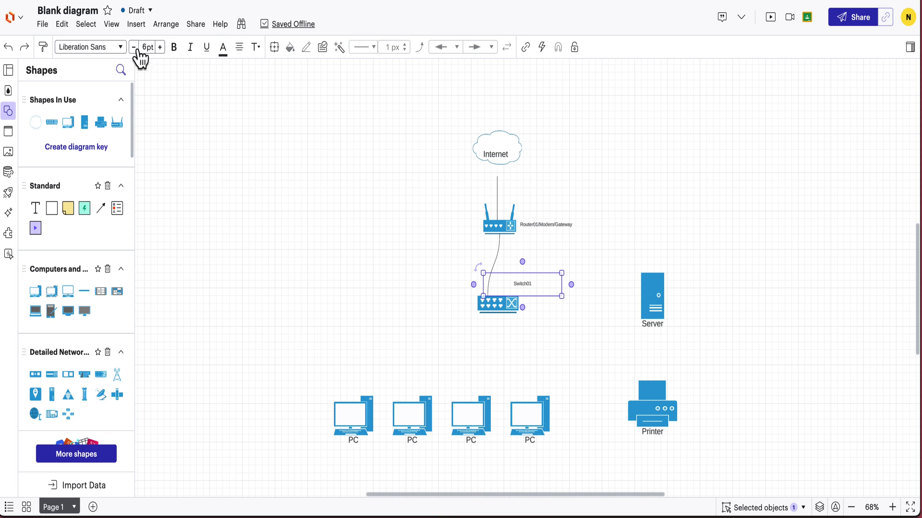
mouse_move(526, 284)
mouse_down()
mouse_move(516, 286)
mouse_move(518, 279)
mouse_up()
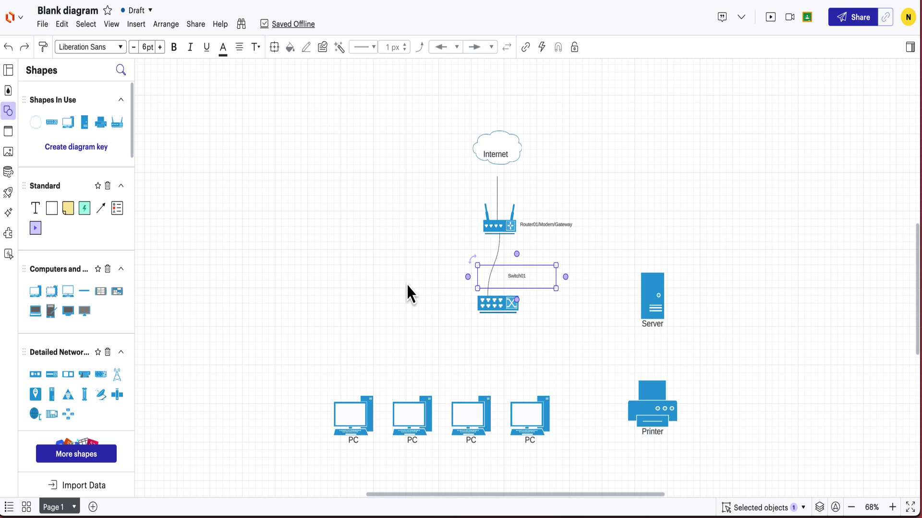
Draw curved connectors from Switch01 down to the PCs and nudge the switch up-left
click(474, 298)
drag(475, 277, 351, 402)
drag(419, 356, 387, 338)
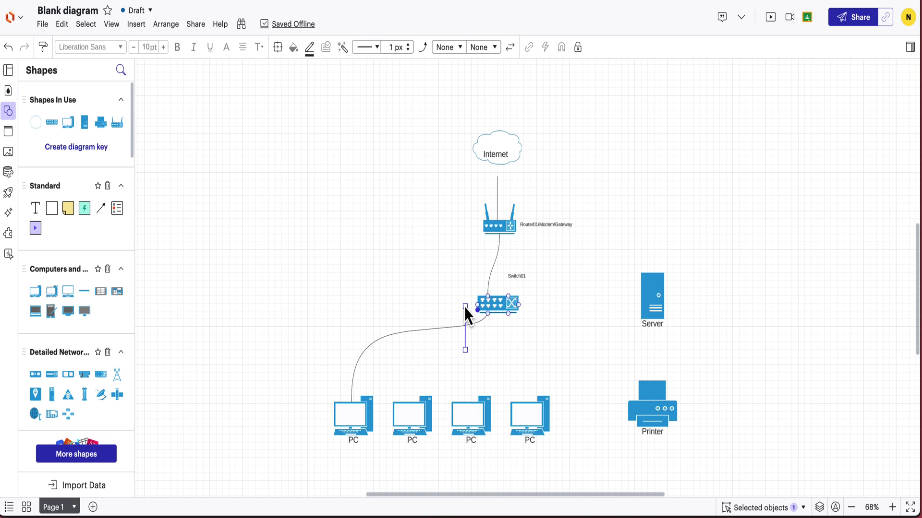
drag(465, 310, 469, 402)
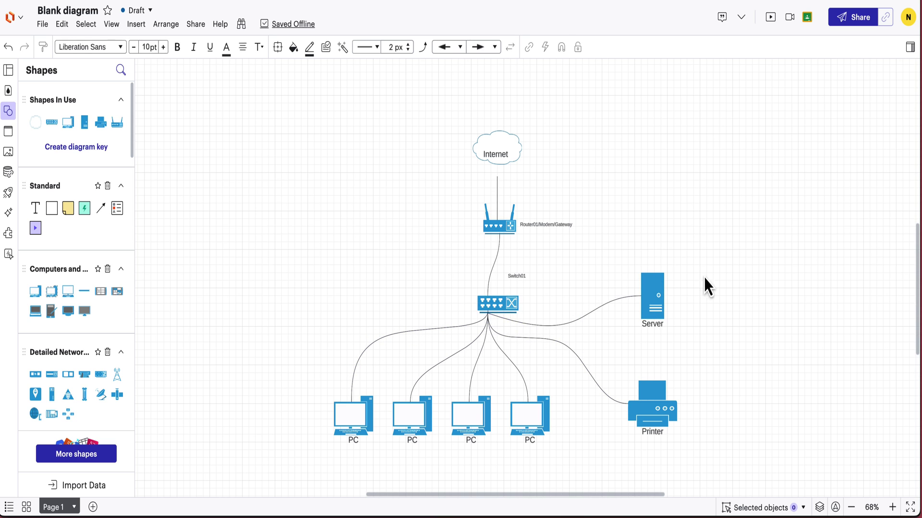
drag(498, 304, 469, 295)
click(583, 139)
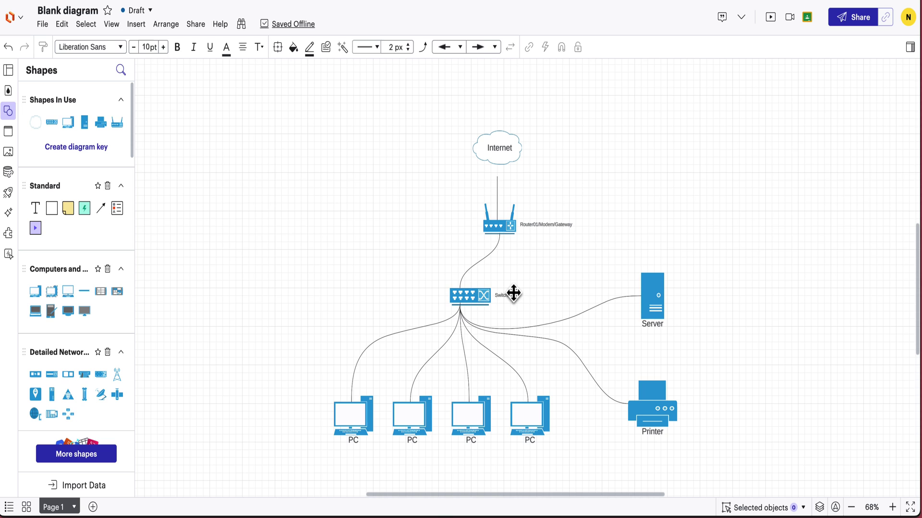
Create the router's 192.x IP address label just under the router's name
click(504, 295)
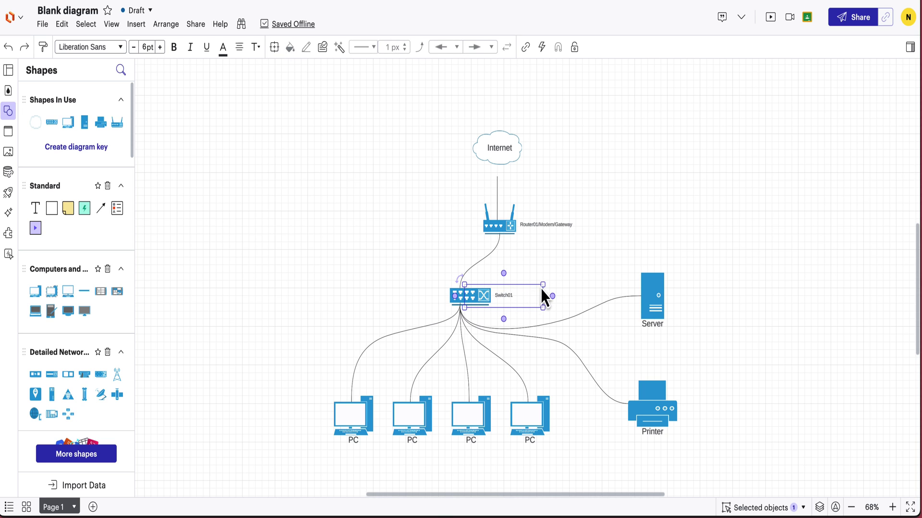
drag(507, 295, 536, 238)
double_click(536, 237)
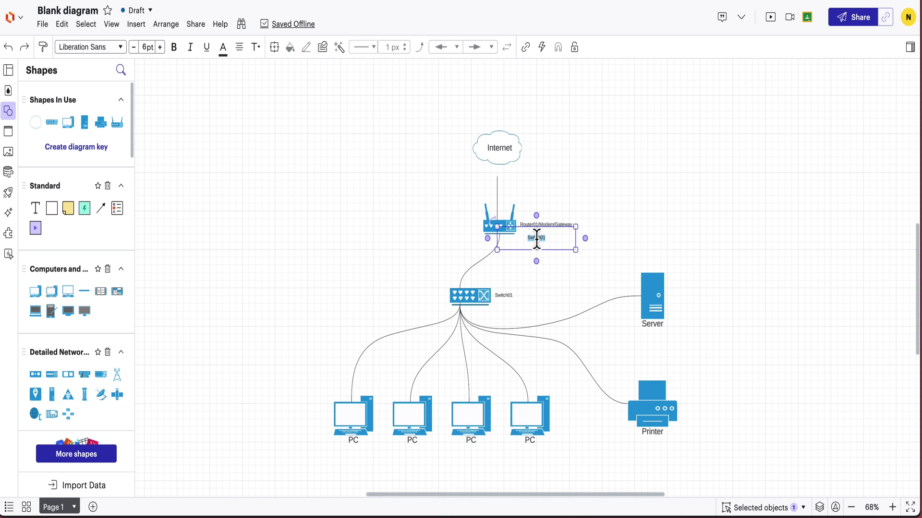
text(192.168.0.1)
click(634, 177)
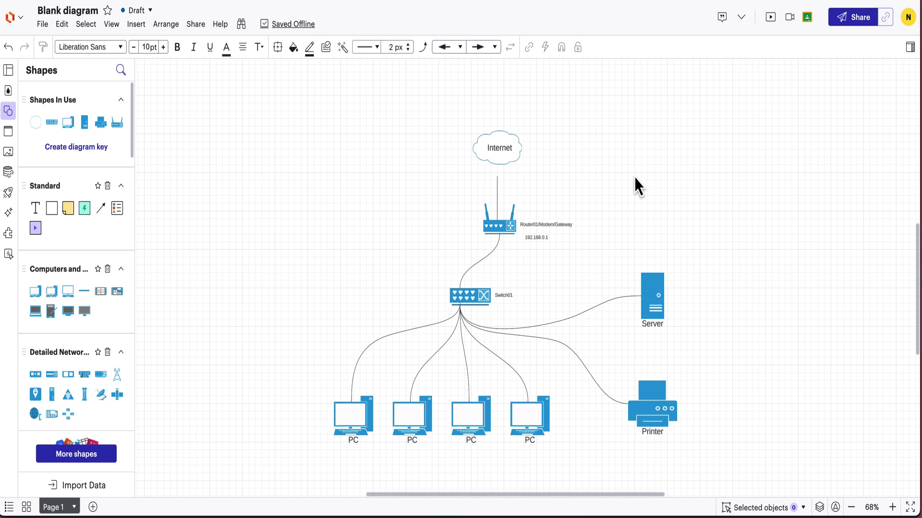
drag(541, 239, 557, 234)
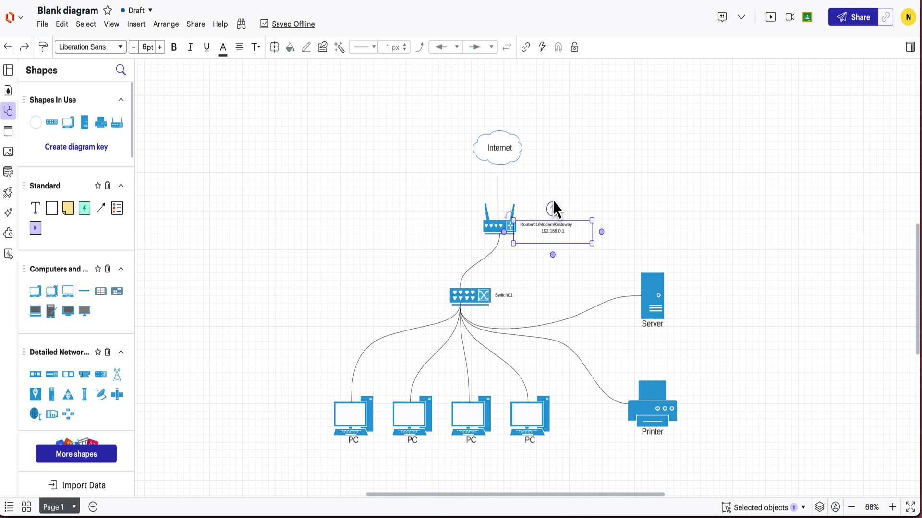
click(633, 180)
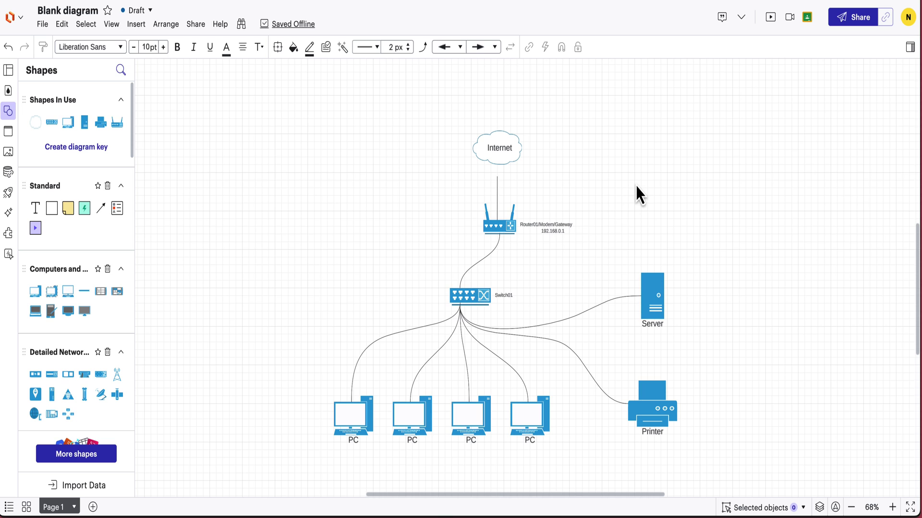
Copy that IP label beside Switch01, change it to 192.168.0.5, and tuck it under the name
click(558, 234)
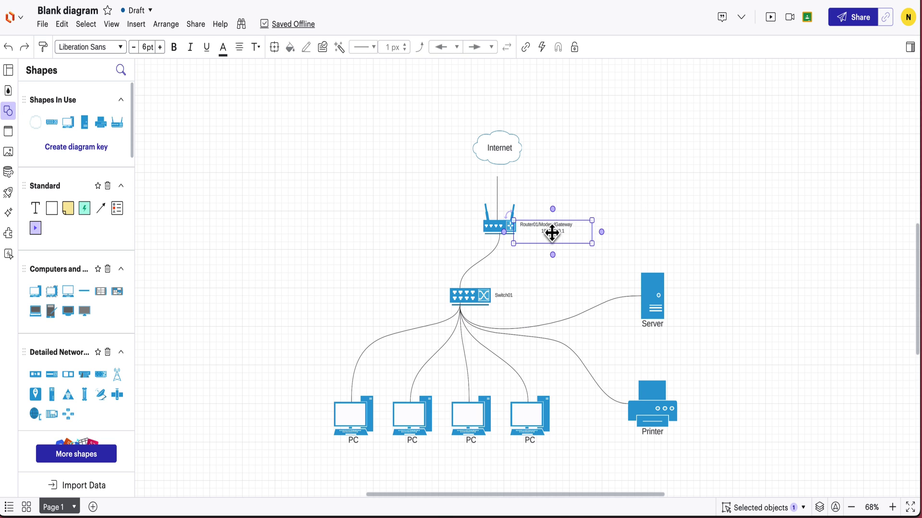
drag(551, 233, 505, 309)
key(Up)
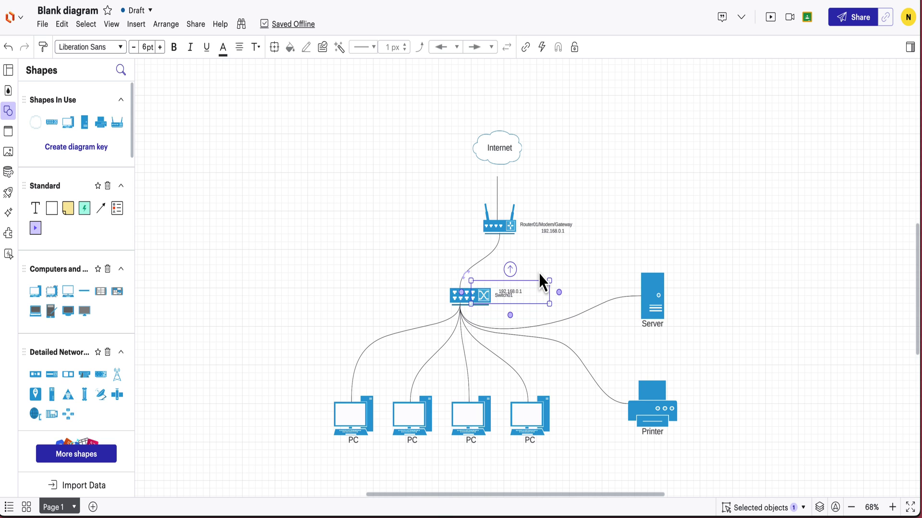
key(Right)
double_click(524, 300)
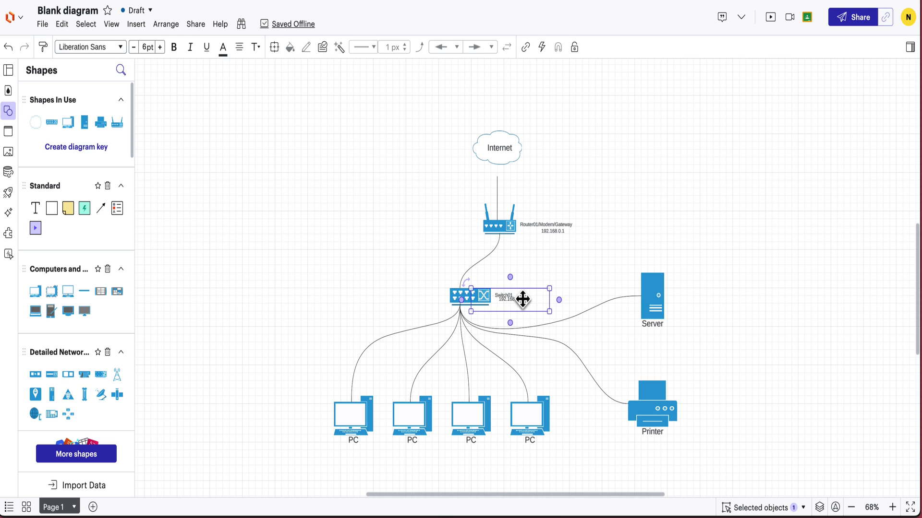
key(BackSpace)
text(5)
click(539, 267)
drag(514, 300, 515, 304)
scroll(514, 307, up, 5)
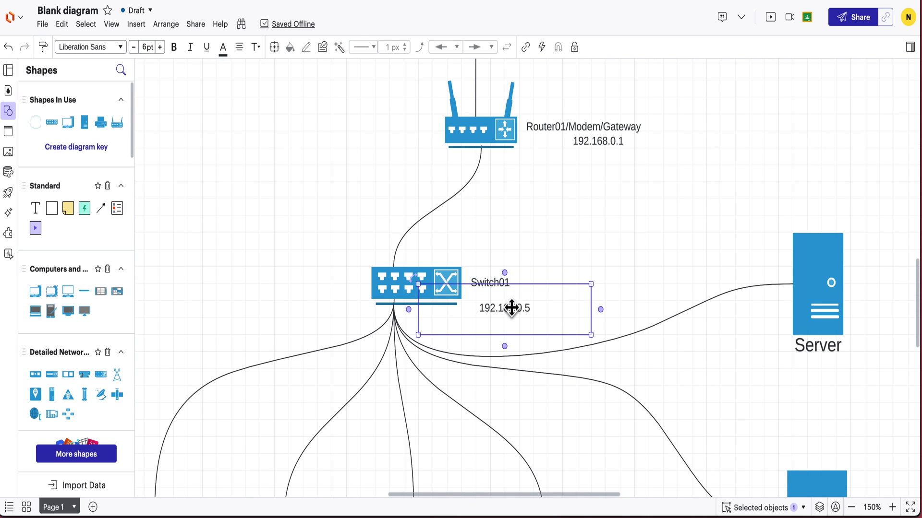
drag(513, 307, 499, 282)
click(522, 232)
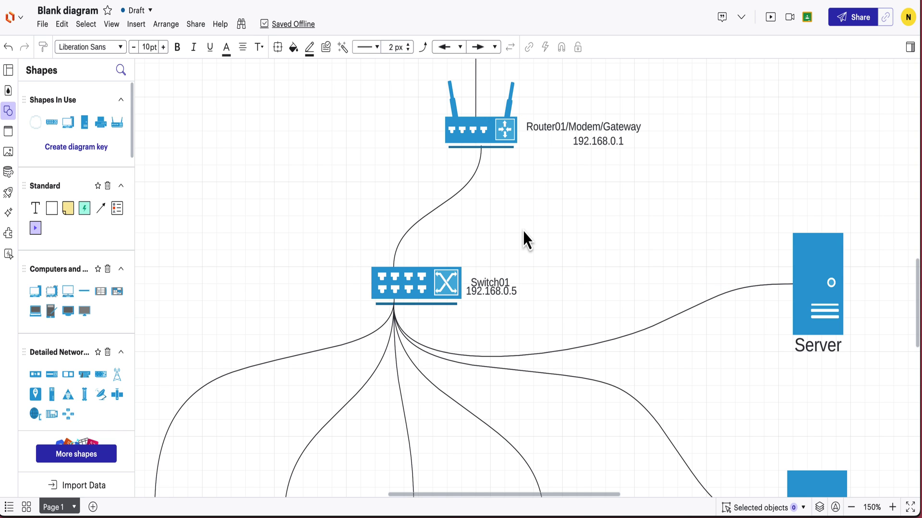
scroll(515, 205, down, 3)
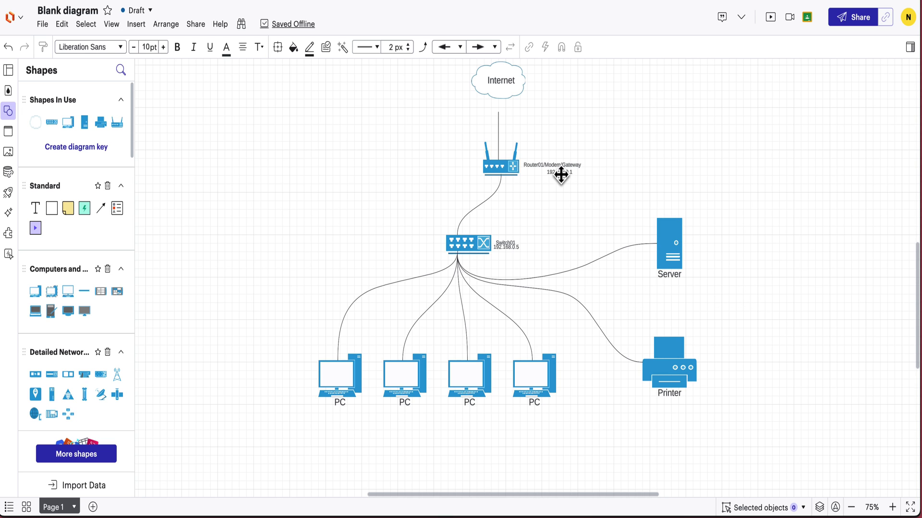
Copy the router's IP label under the first two PCs as 192.168.0.20 and 192.168.0.21
drag(559, 174, 338, 417)
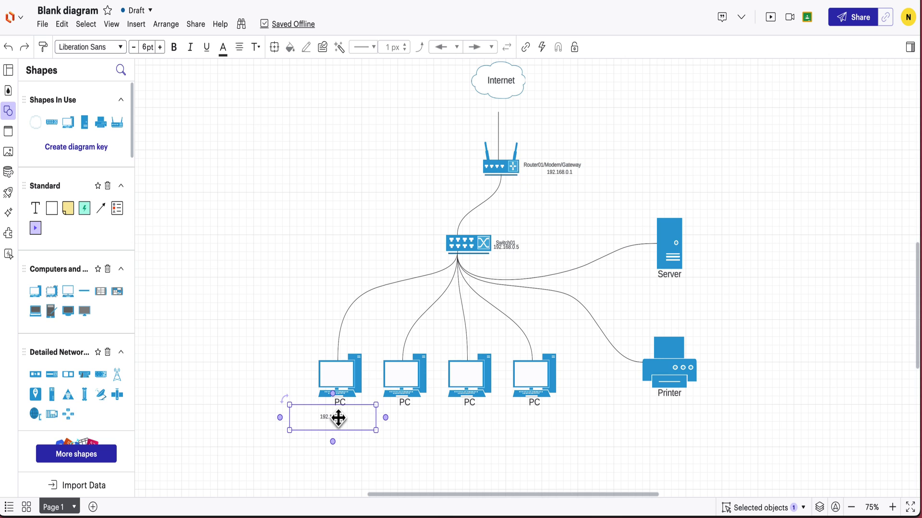
double_click(350, 418)
key(shift+Left)
text(20)
click(372, 461)
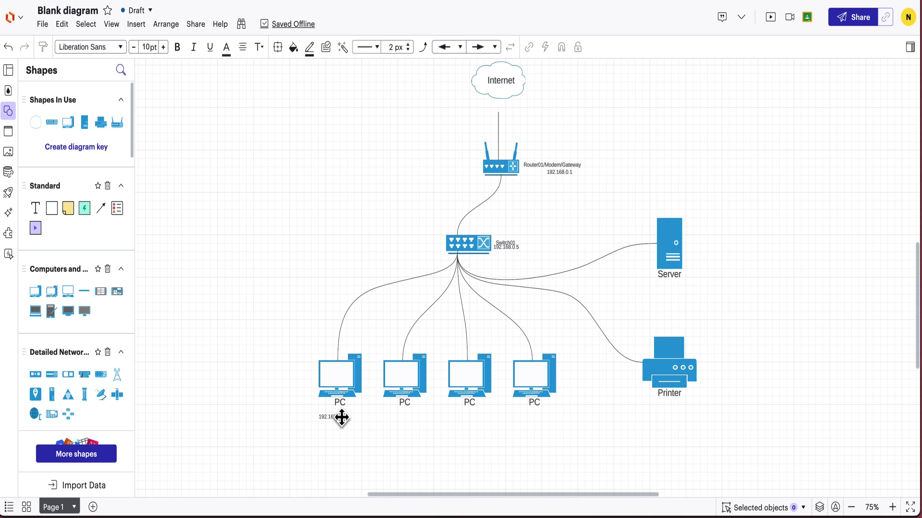
drag(342, 418, 410, 418)
double_click(421, 417)
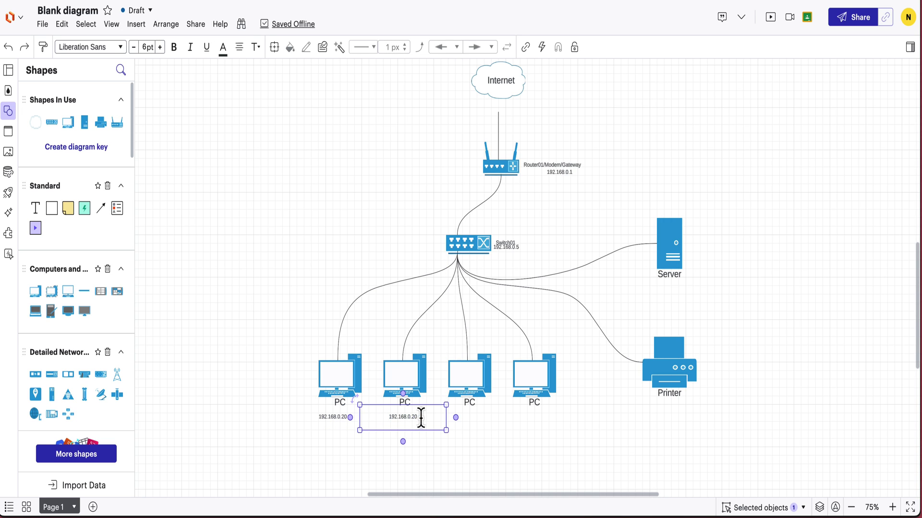
key(BackSpace)
text(1)
click(422, 456)
Copy the address label under the third PC and change it to 192.168.0.22
drag(412, 422, 483, 420)
double_click(484, 418)
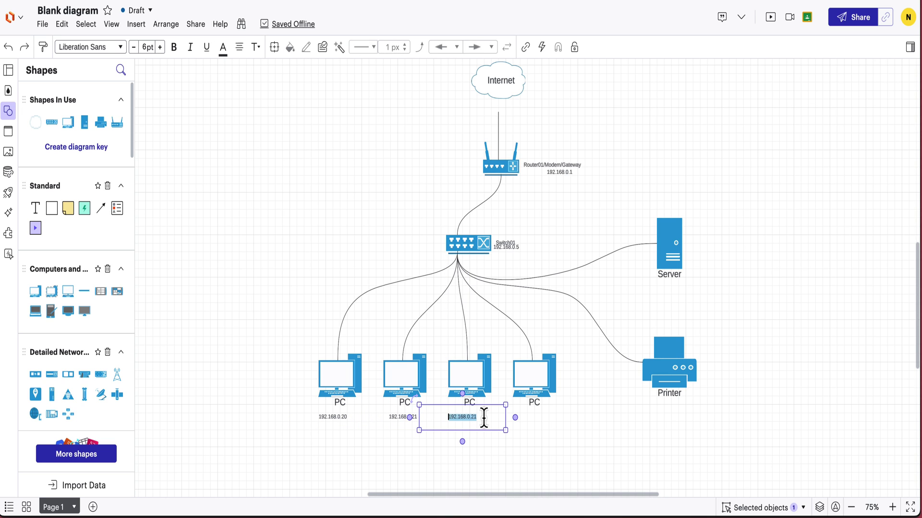
click(482, 417)
key(BackSpace)
text(2)
click(502, 453)
Place the 192.168.0.23 address label under the fourth PC and a copy under the Printer
drag(465, 417, 533, 417)
double_click(547, 417)
click(547, 417)
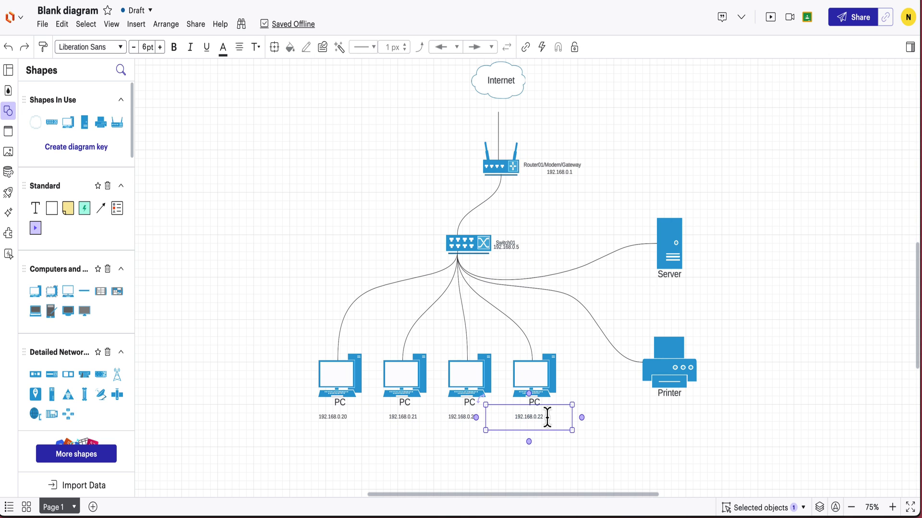
click(551, 456)
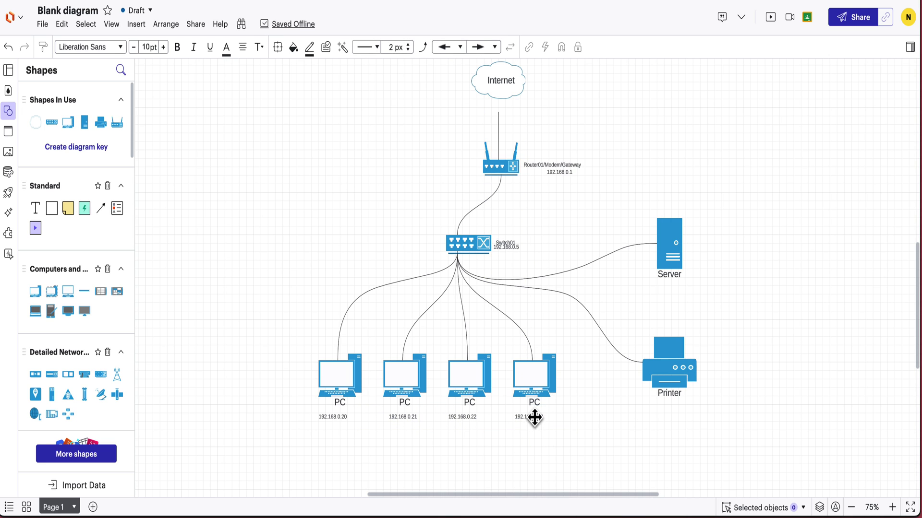
drag(532, 418, 683, 289)
click(776, 419)
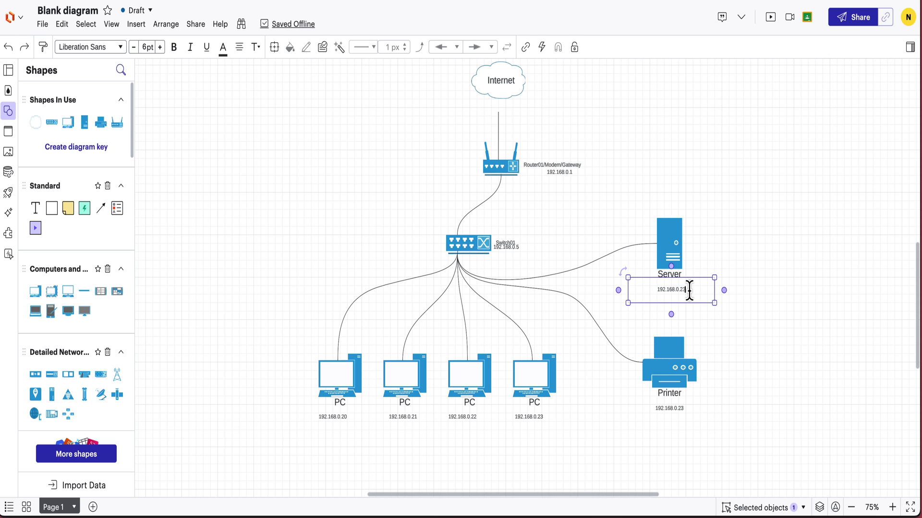
Rename the four PCs PC-1 through PC-4 and the Printer to Printer-1
click(342, 403)
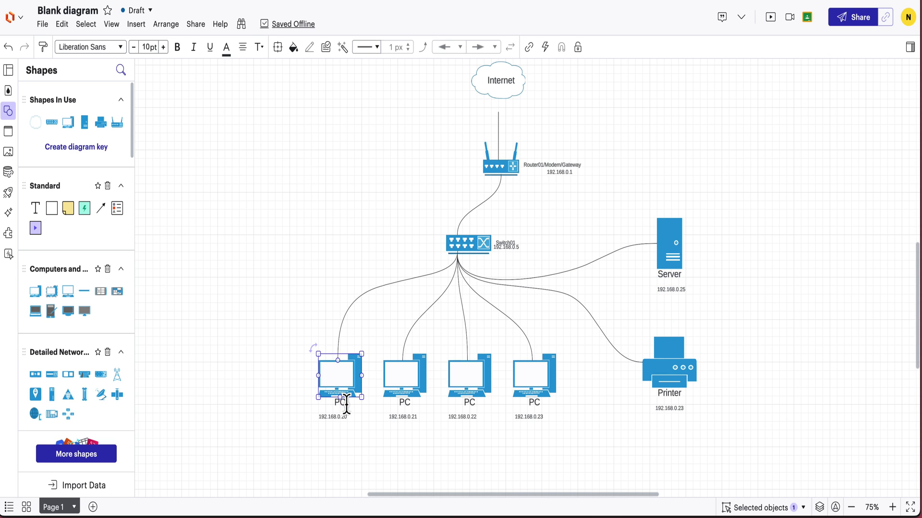
click(404, 404)
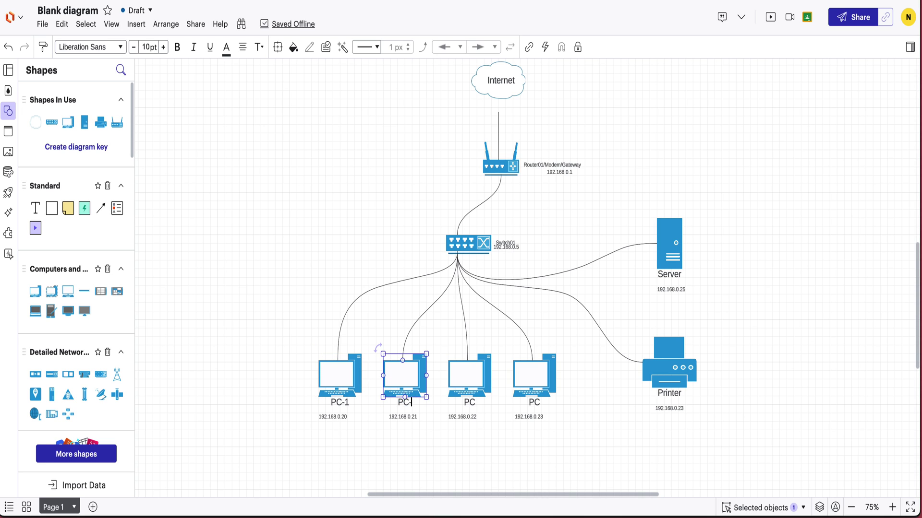
click(470, 404)
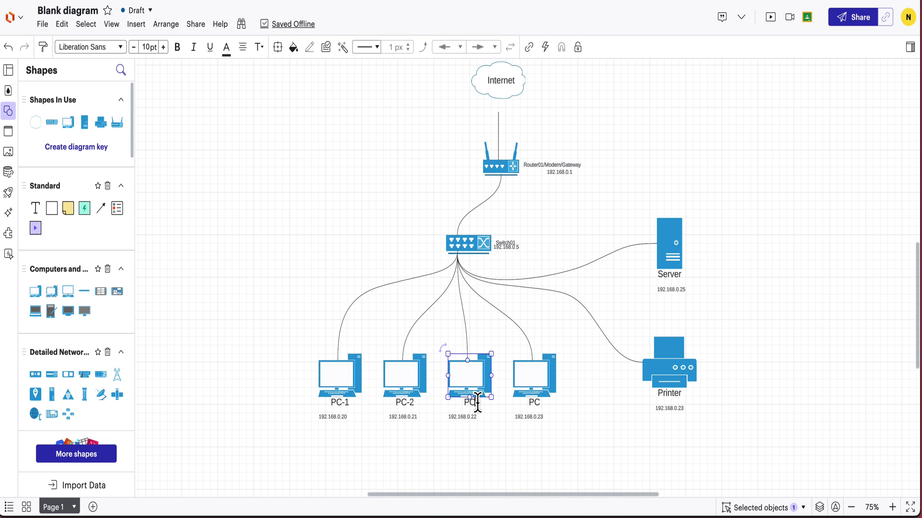
click(533, 402)
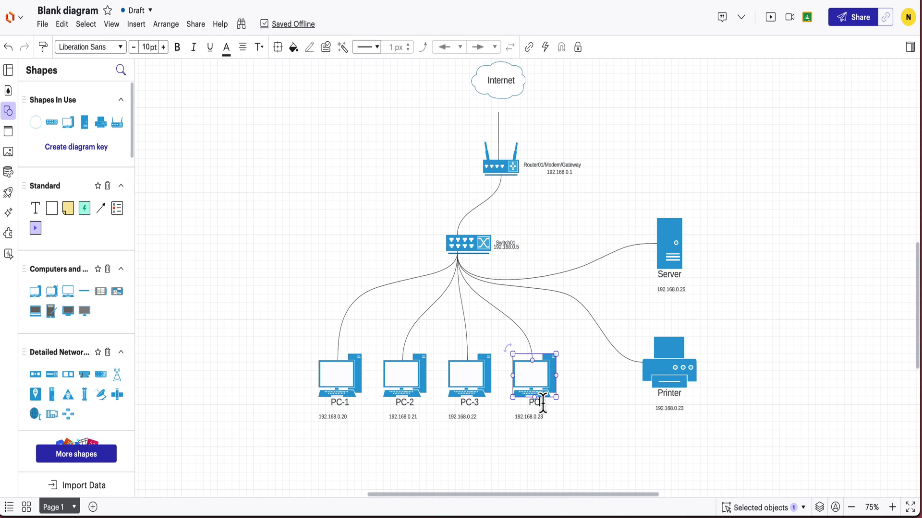
click(674, 393)
click(682, 393)
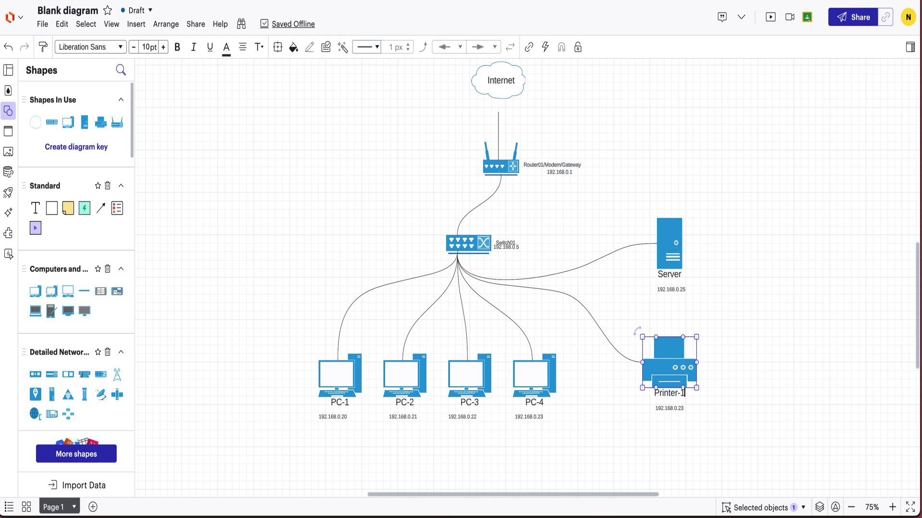
text(-1)
Rename the Server to FileServer-1
drag(671, 281, 674, 275)
double_click(667, 274)
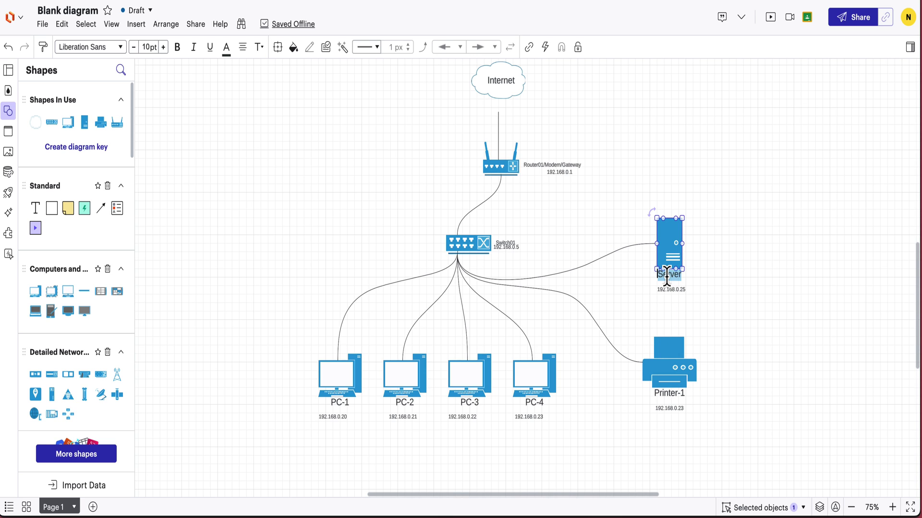
text(FileServer-1)
click(754, 252)
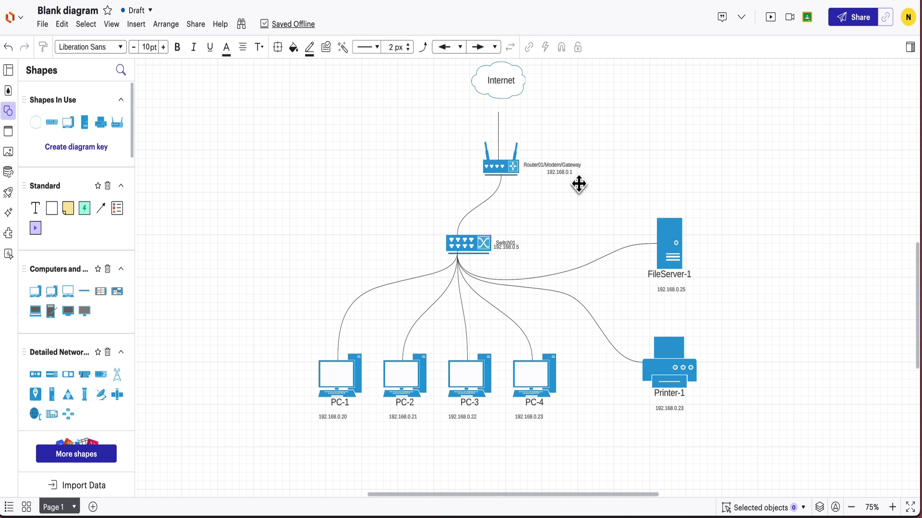
Undo the change to the switch label so it reads Switch-1 again
click(517, 238)
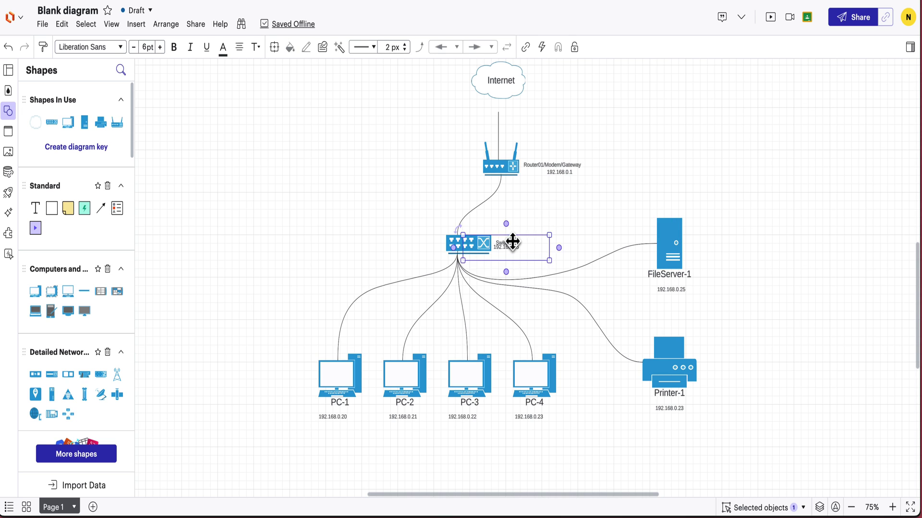
right_click(507, 243)
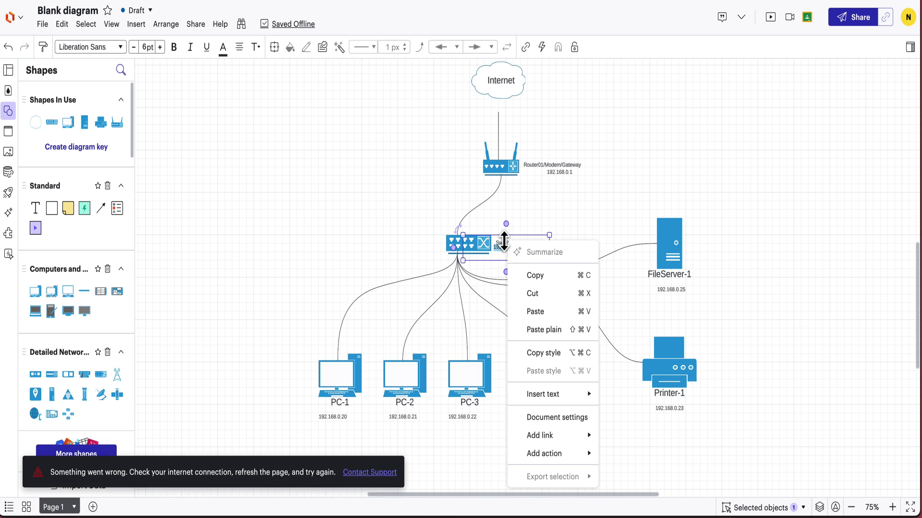
click(514, 215)
key(ctrl+z)
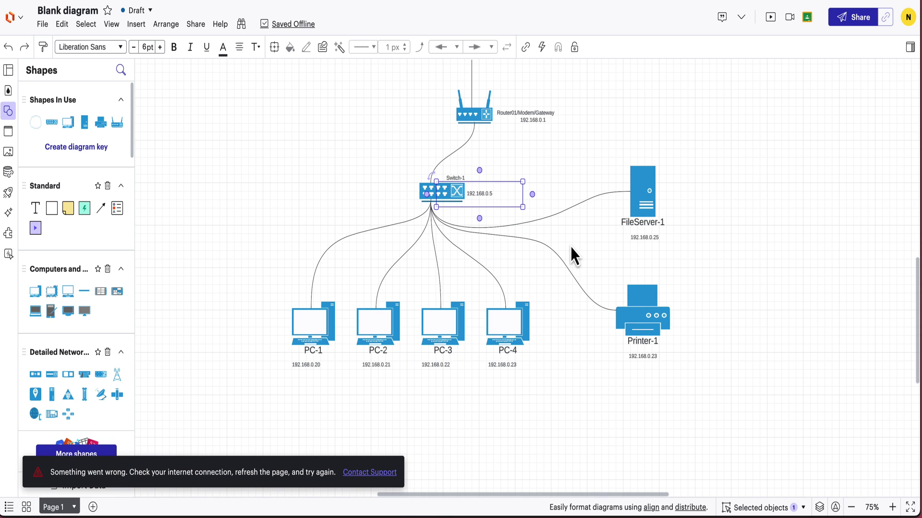
scroll(722, 183, down, 3)
scroll(685, 185, right, 3)
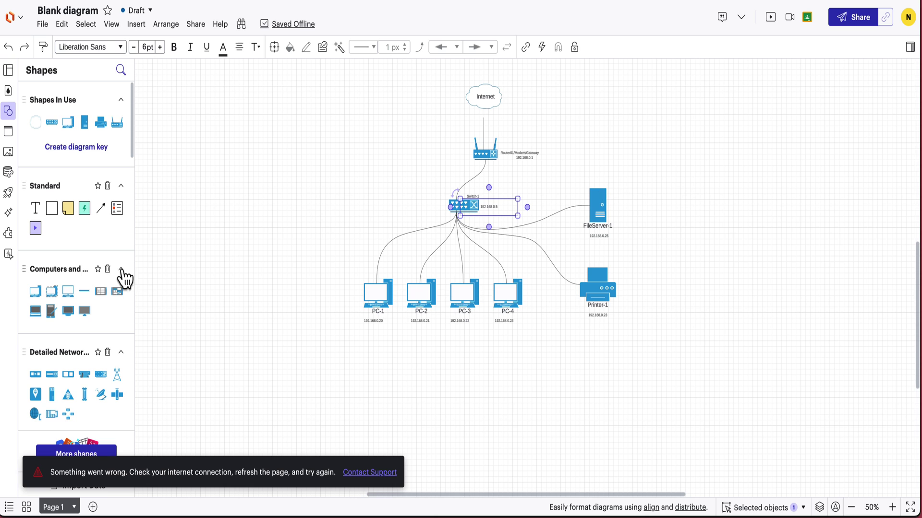
scroll(103, 317, down, 5)
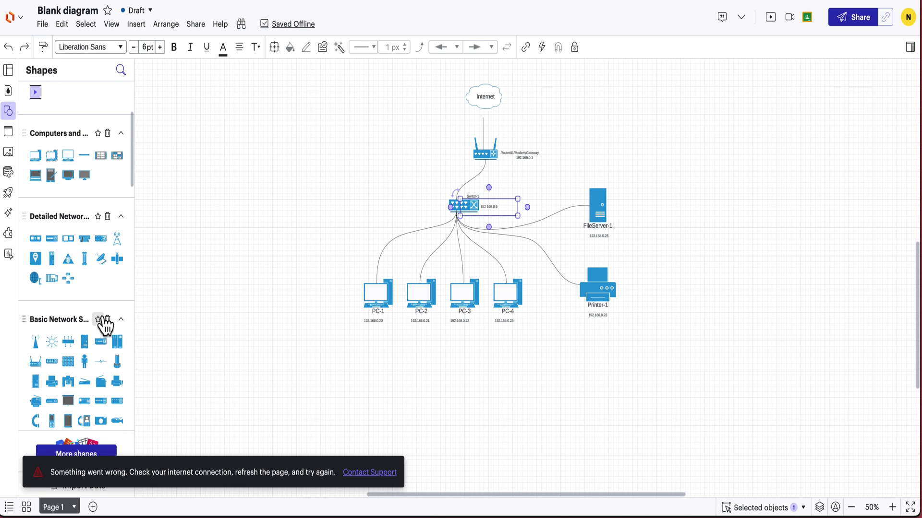
drag(68, 362, 474, 177)
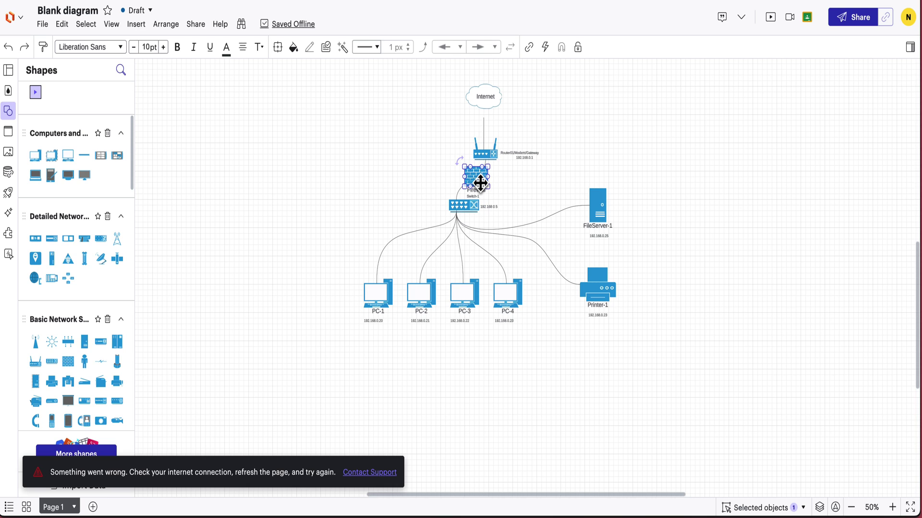
key(ctrl+z)
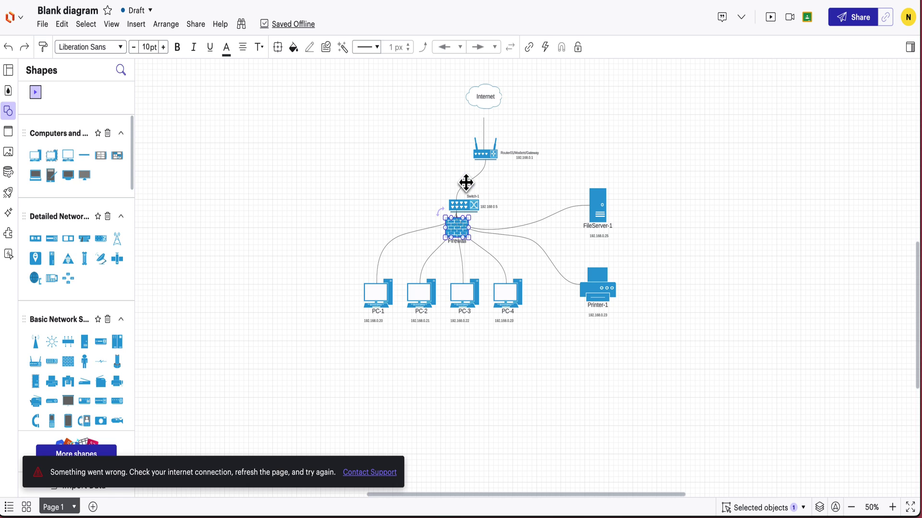
key(ctrl+z)
key(ctrl+z)
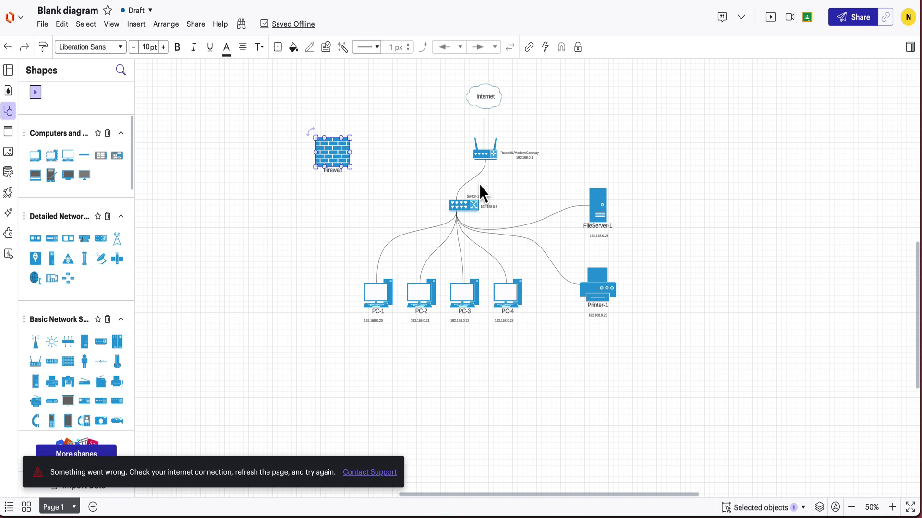
key(ctrl+z)
key(ctrl+z)
click(654, 170)
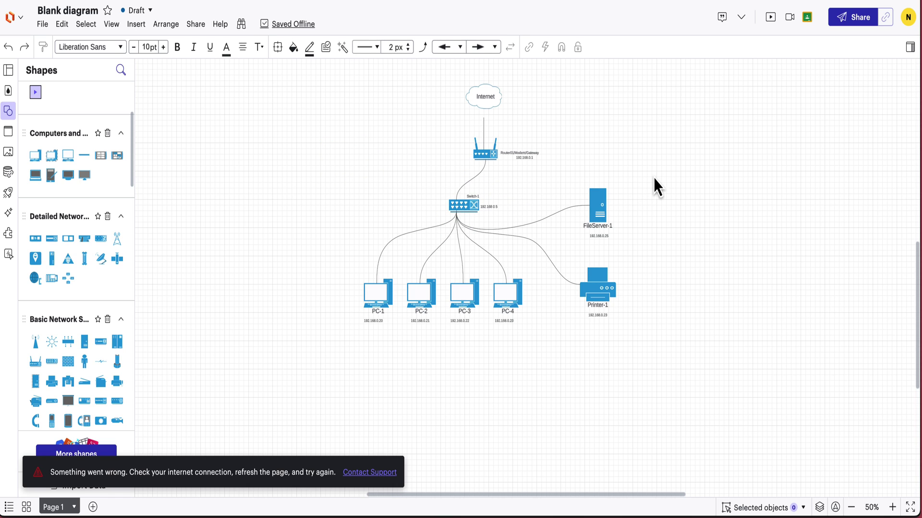